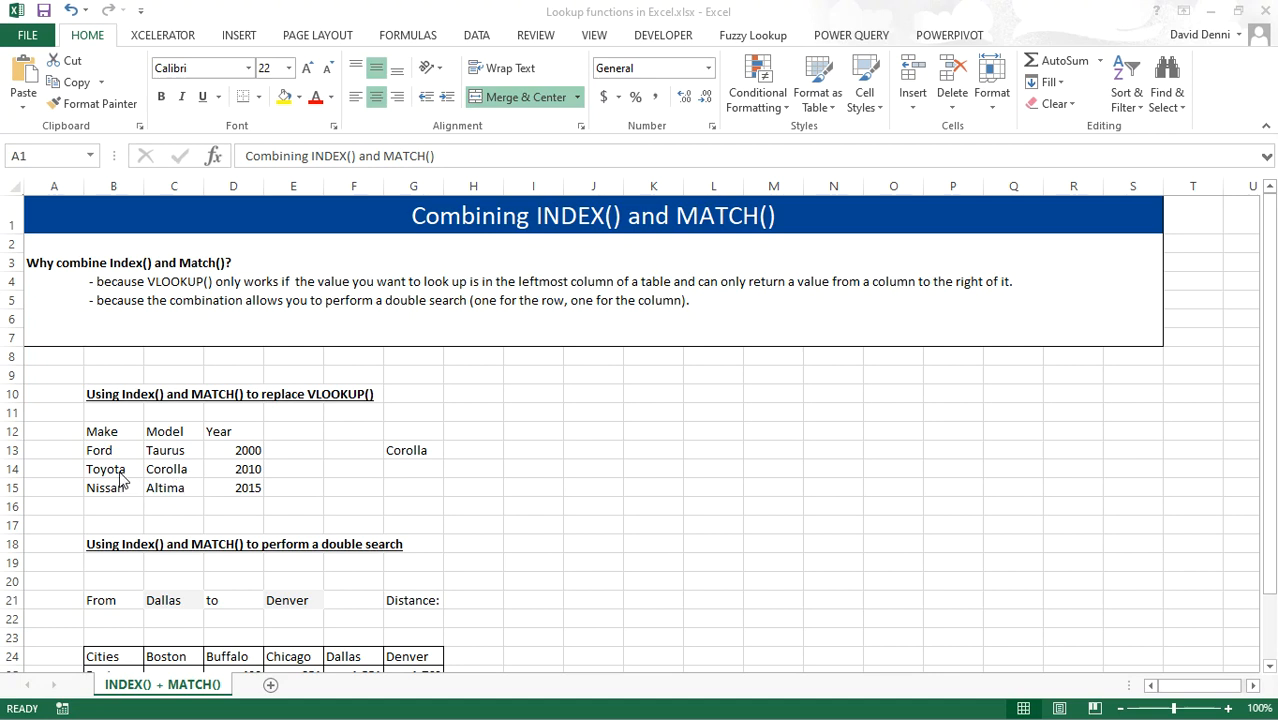
left_click(478, 451)
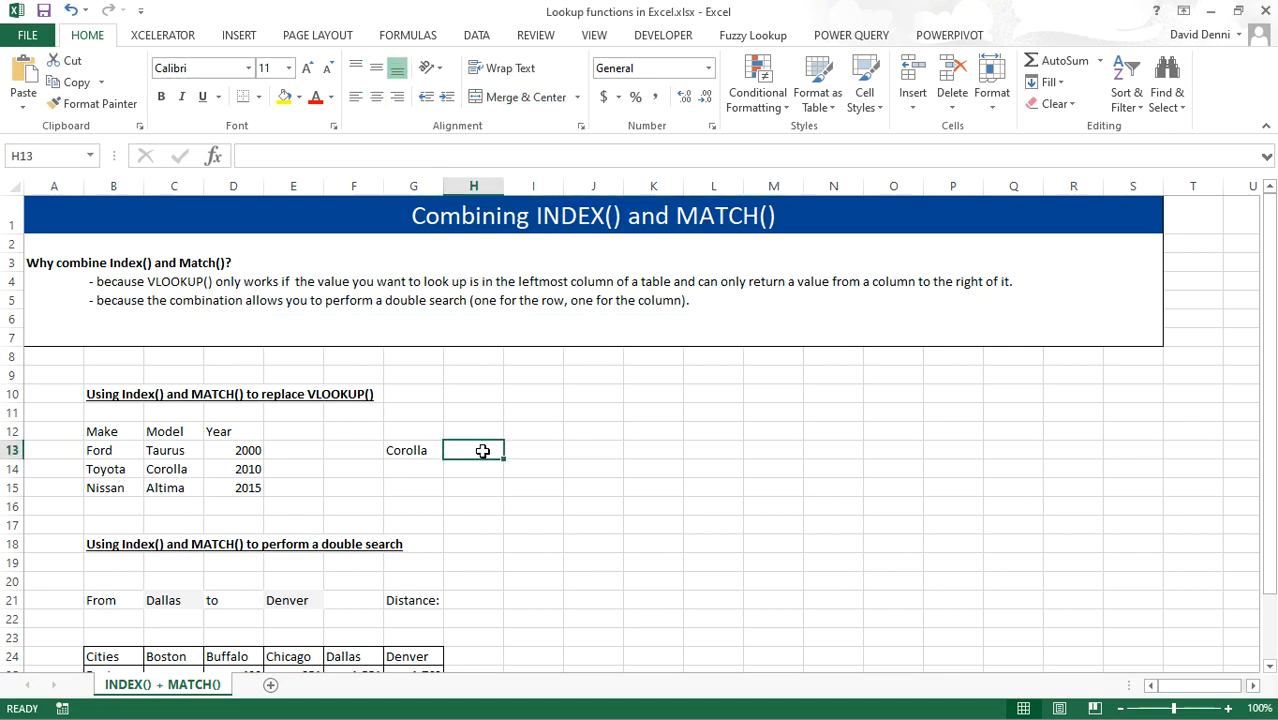
type("=vlookup(")
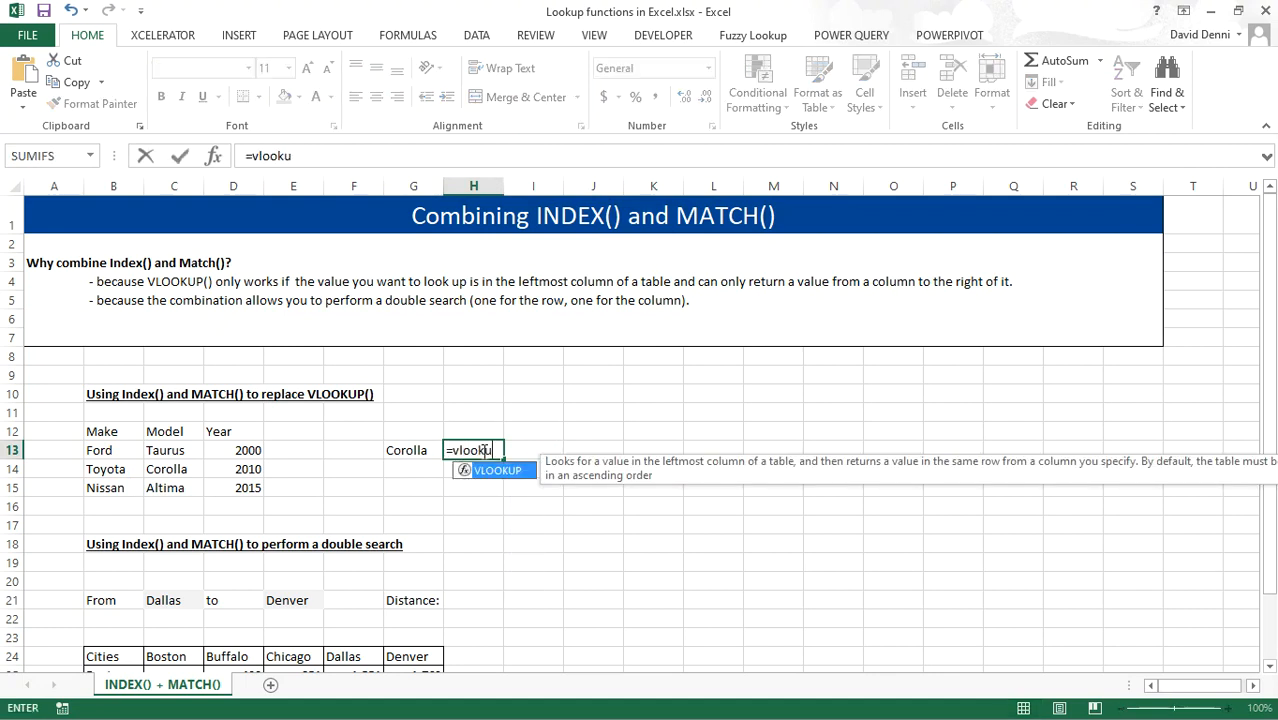
left_click(415, 447)
type(",")
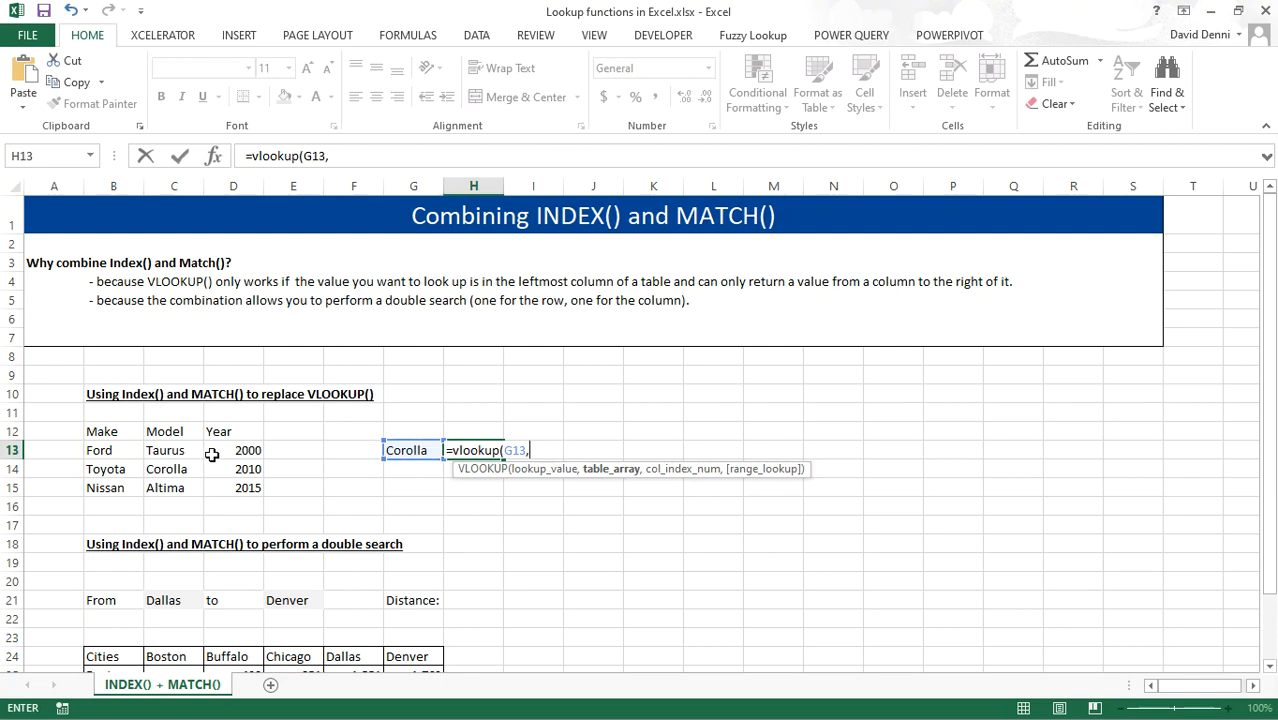
left_click_drag(168, 450, 221, 482)
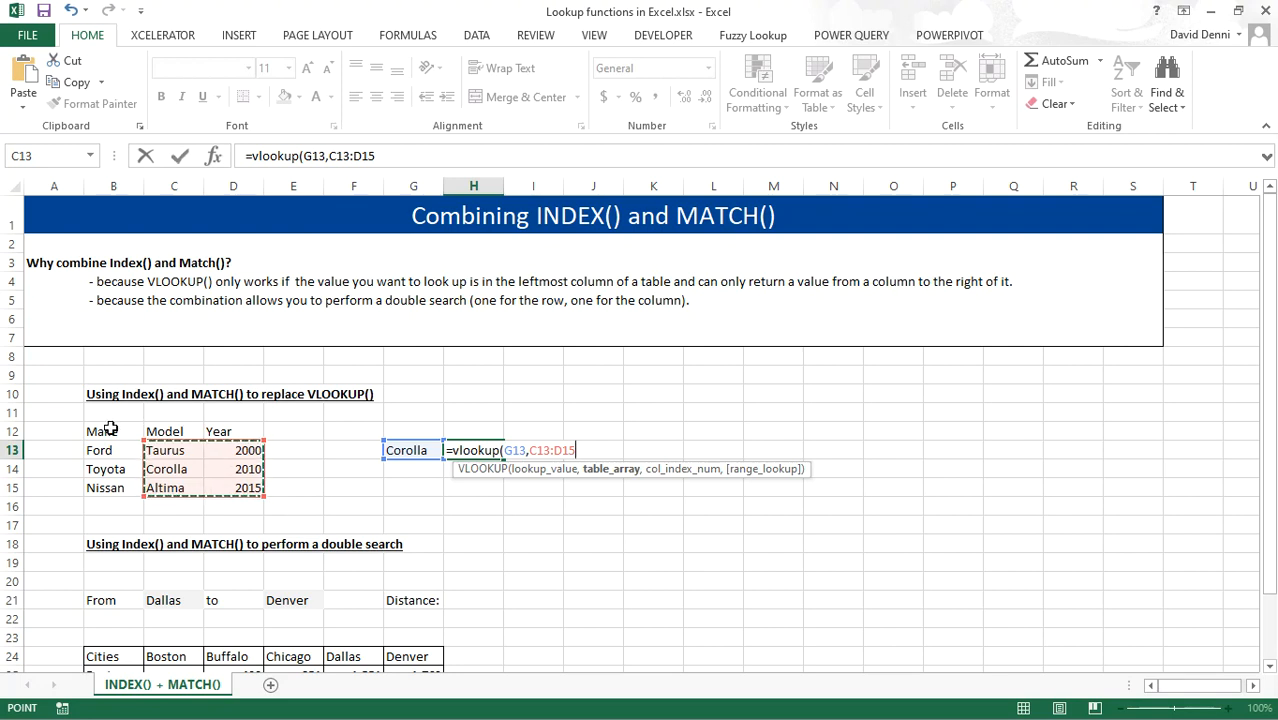
key("Escape")
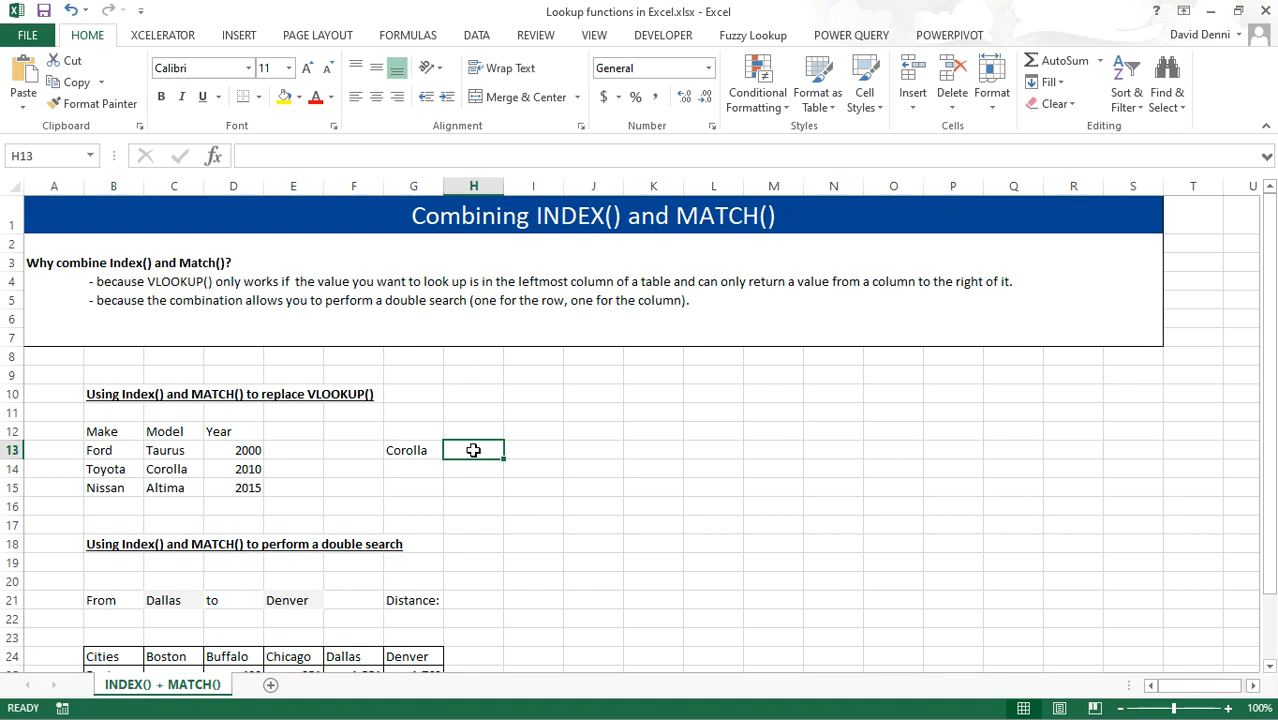
Enter =MATCH(G13,C13:C15,0) in H13 to find the row position of the model named in G13.
type("=")
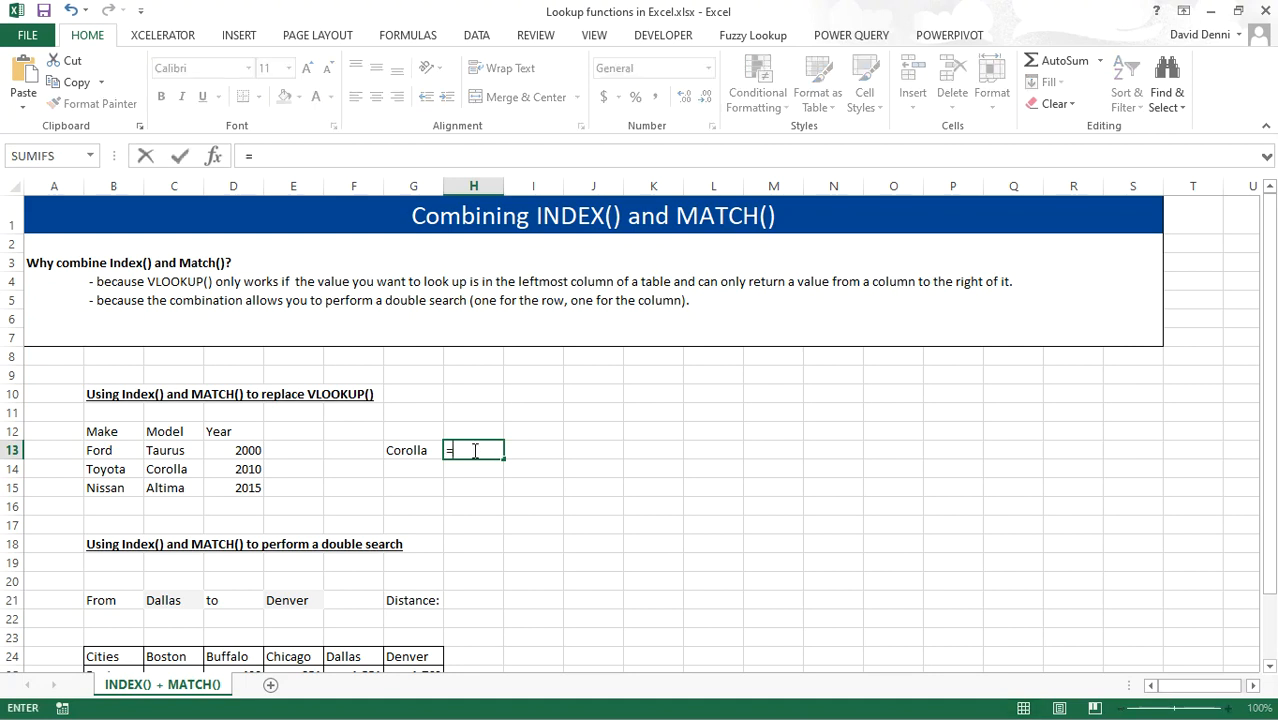
type("match(")
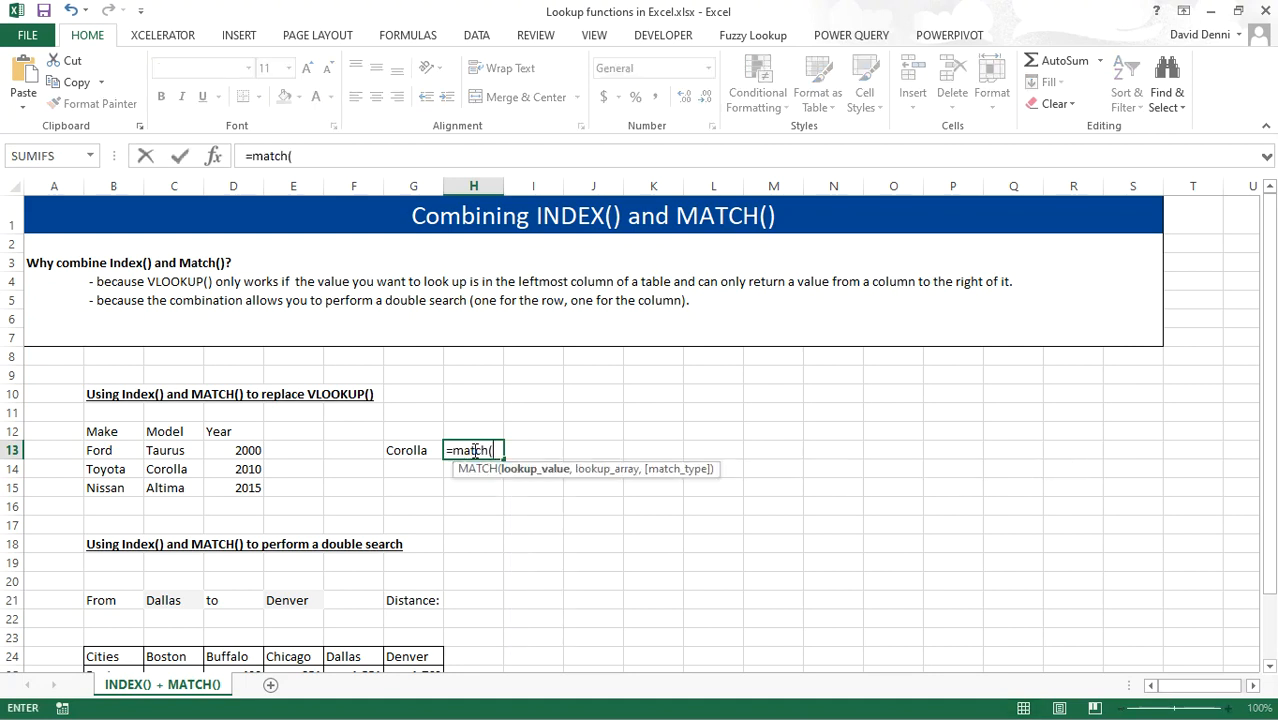
left_click(404, 451)
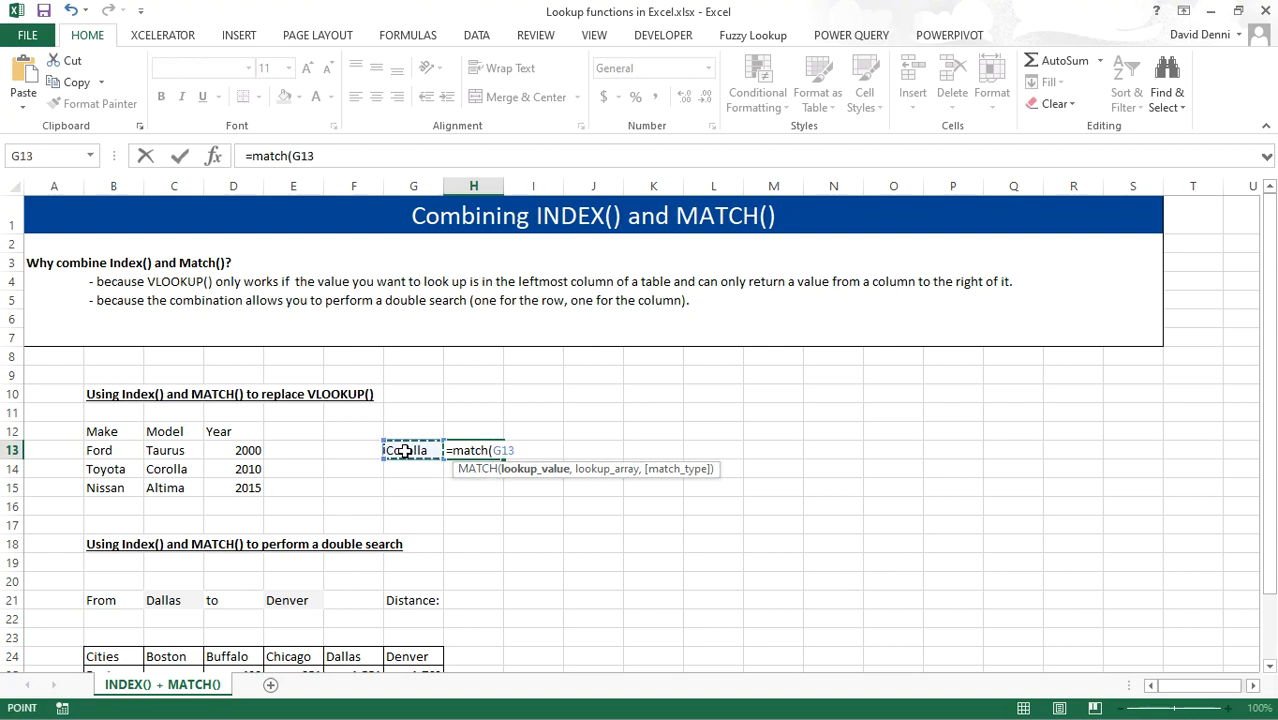
type(",")
left_click_drag(180, 451, 186, 488)
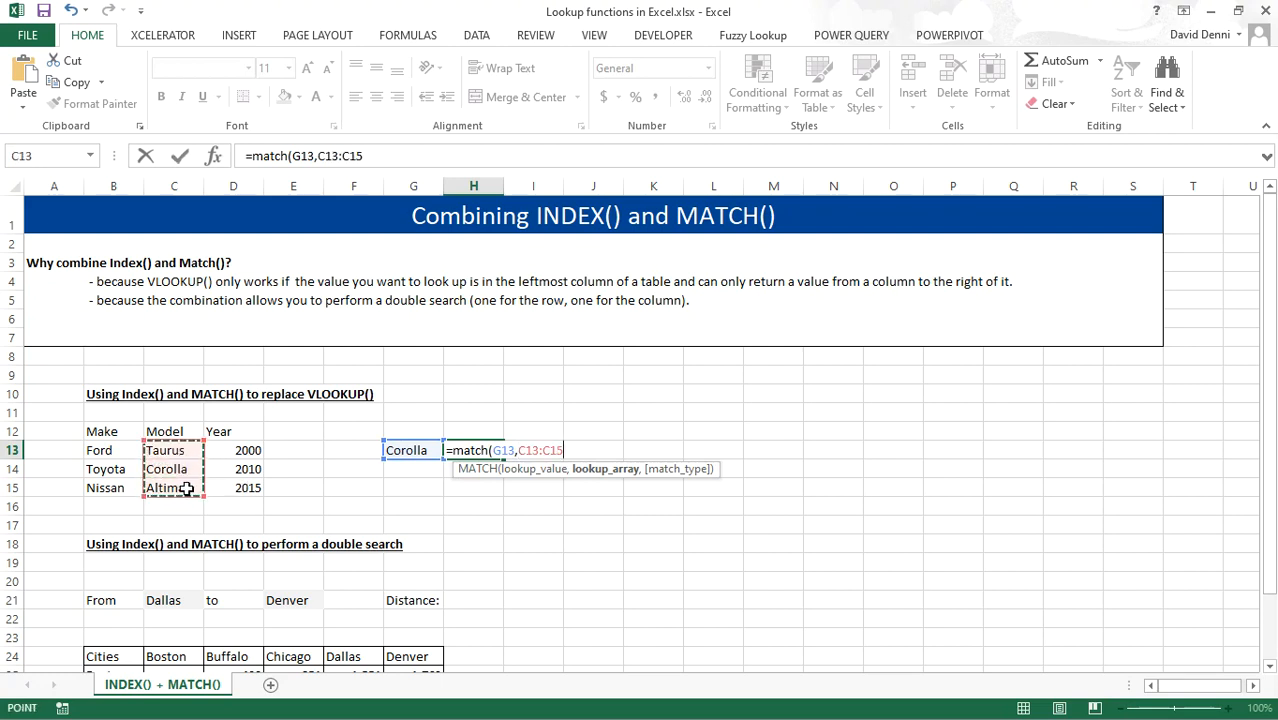
type(",0")
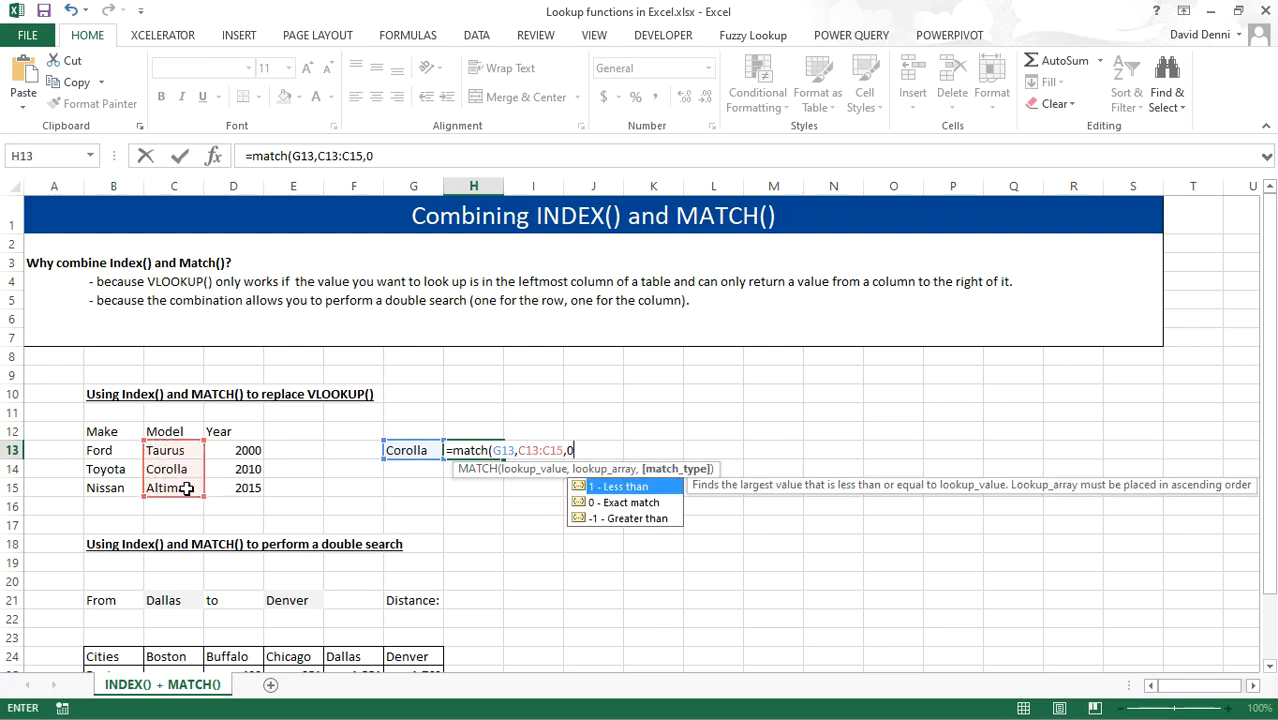
type(")")
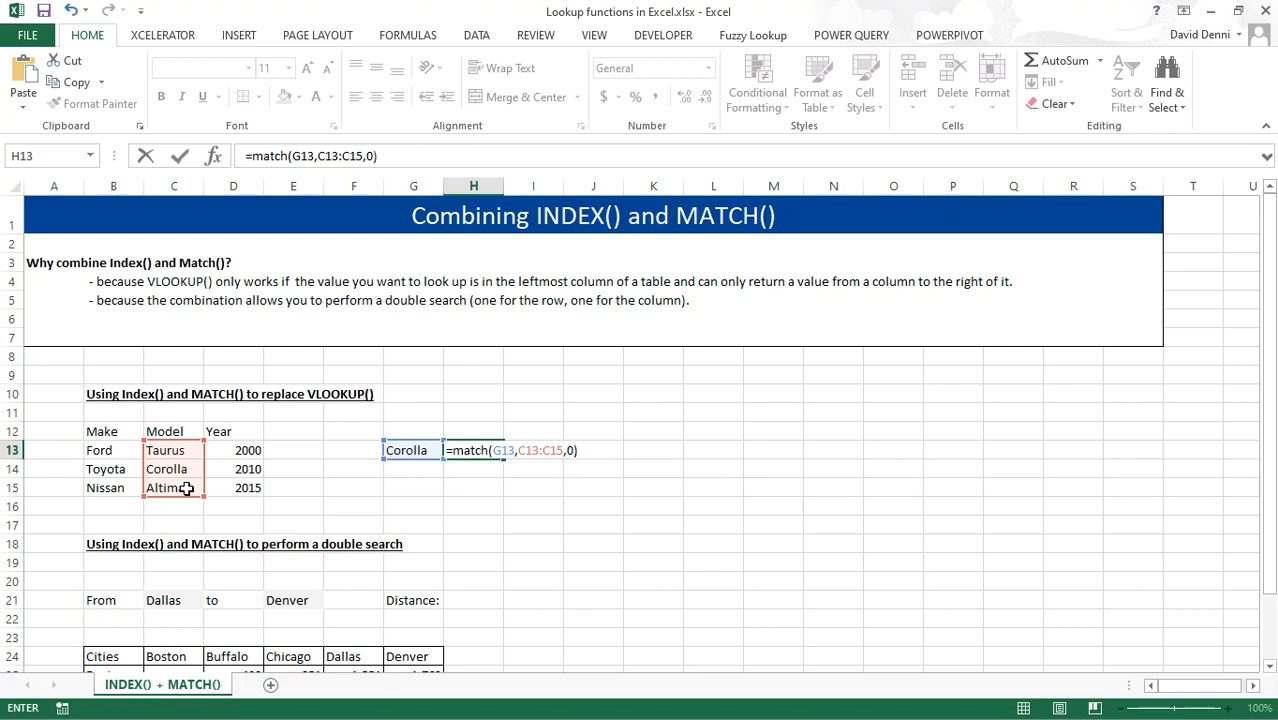
key("Return")
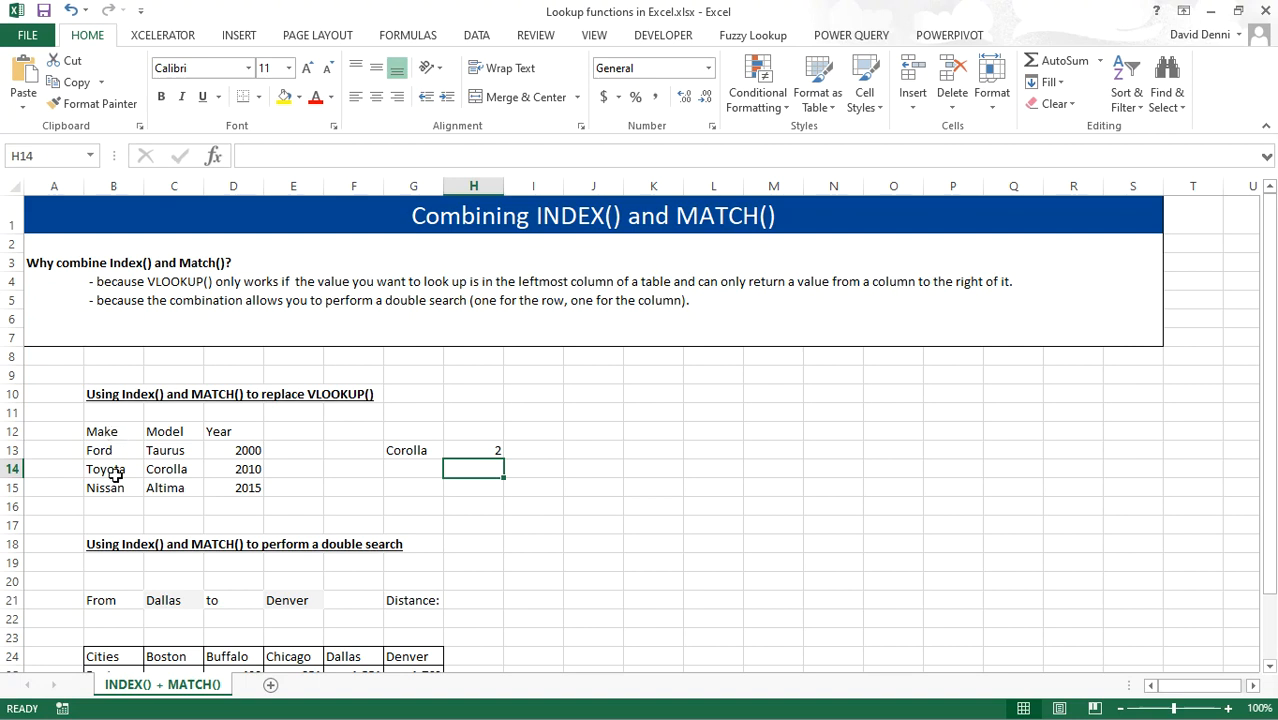
Wrap the MATCH formula in H13 in an INDEX over the makes, making it =INDEX(B13:B15,MATCH(G13,C13:C15,0),0).
left_click(454, 450)
left_click(316, 162)
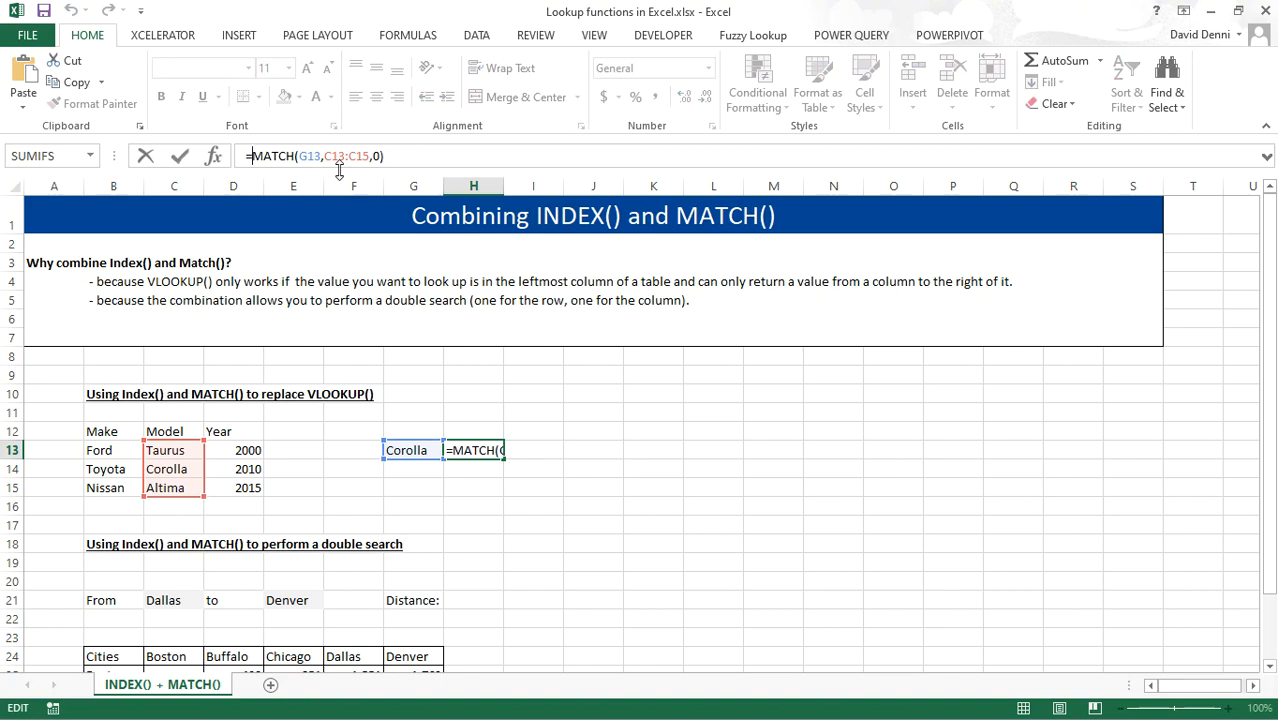
type("index(")
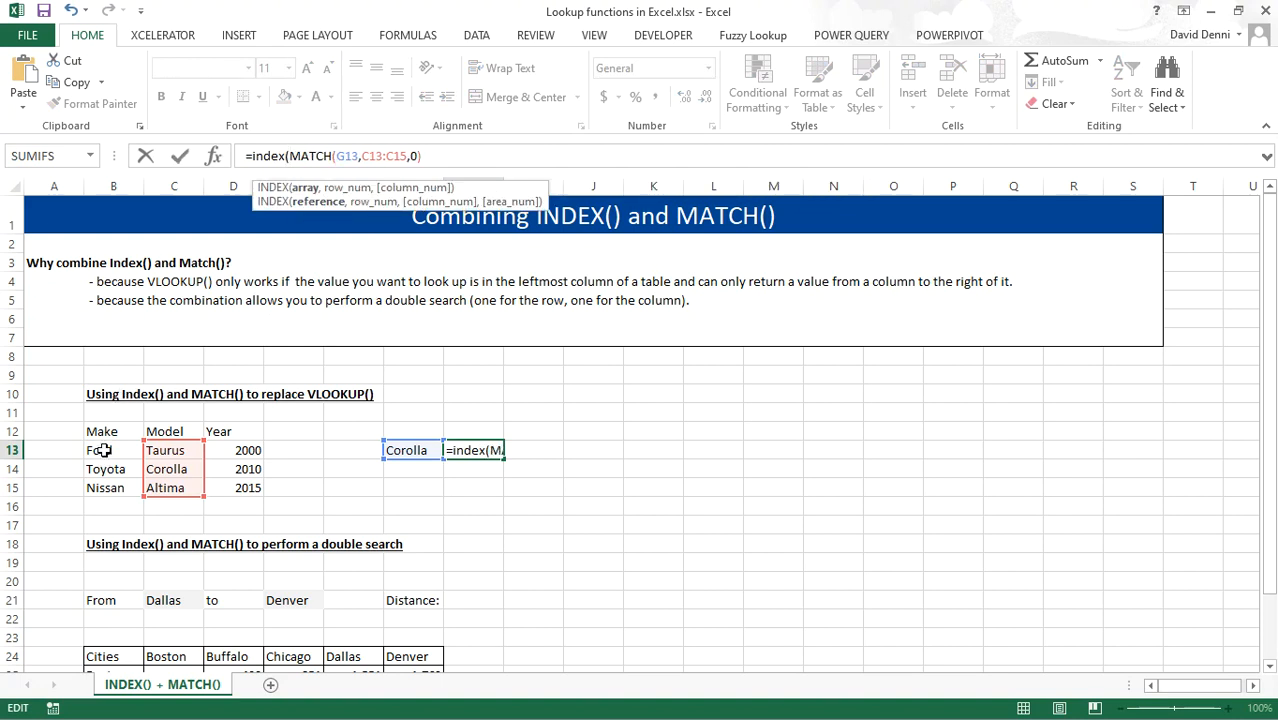
left_click_drag(105, 450, 110, 484)
type(",")
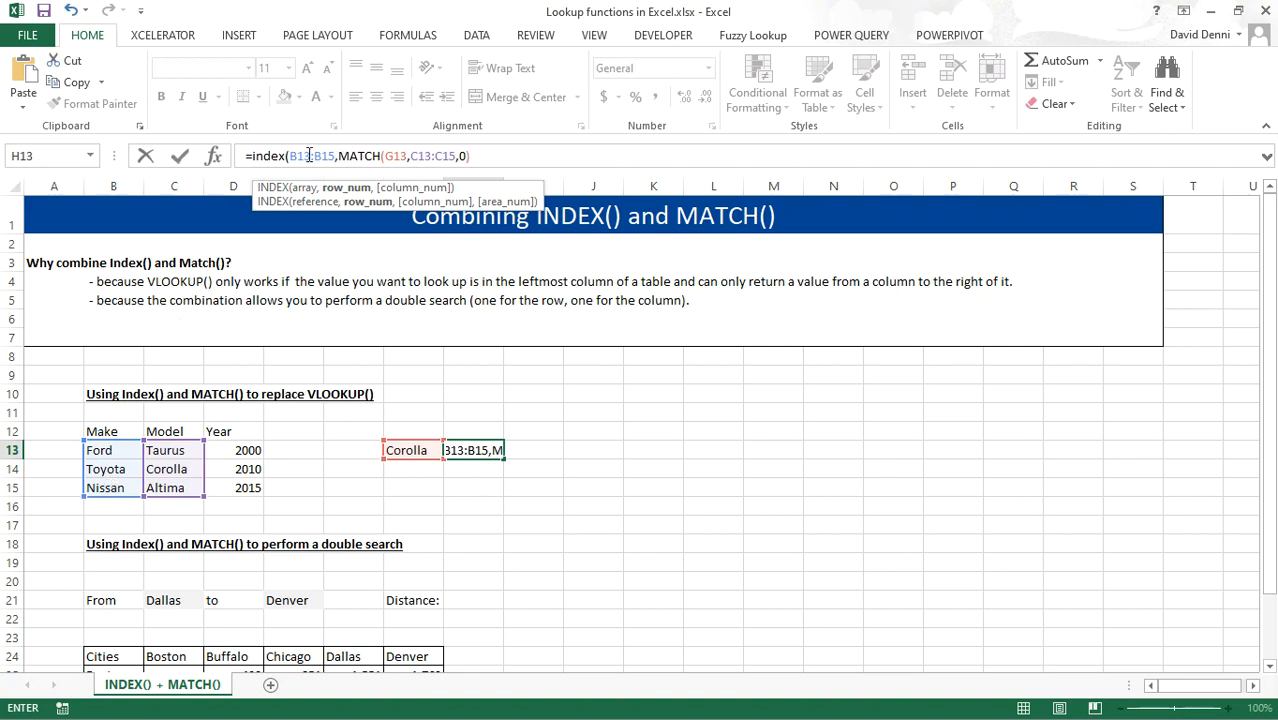
left_click(479, 155)
type(",0")
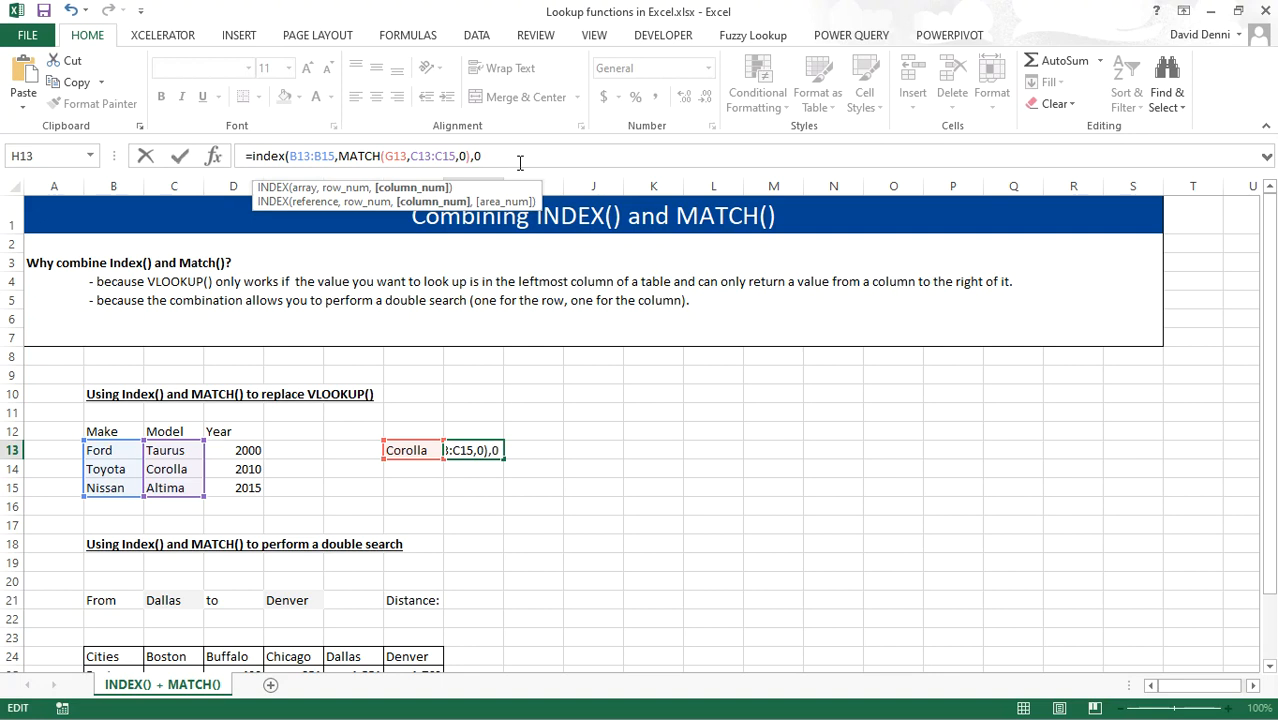
type(")")
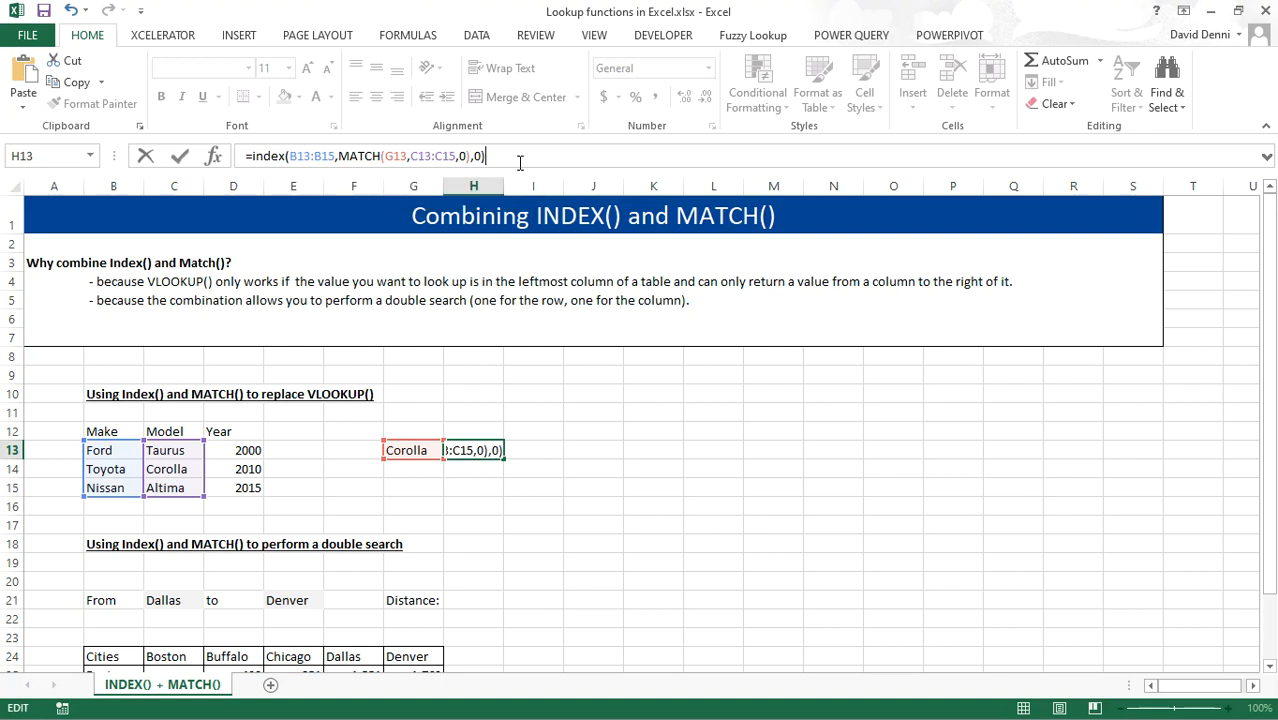
key("Return")
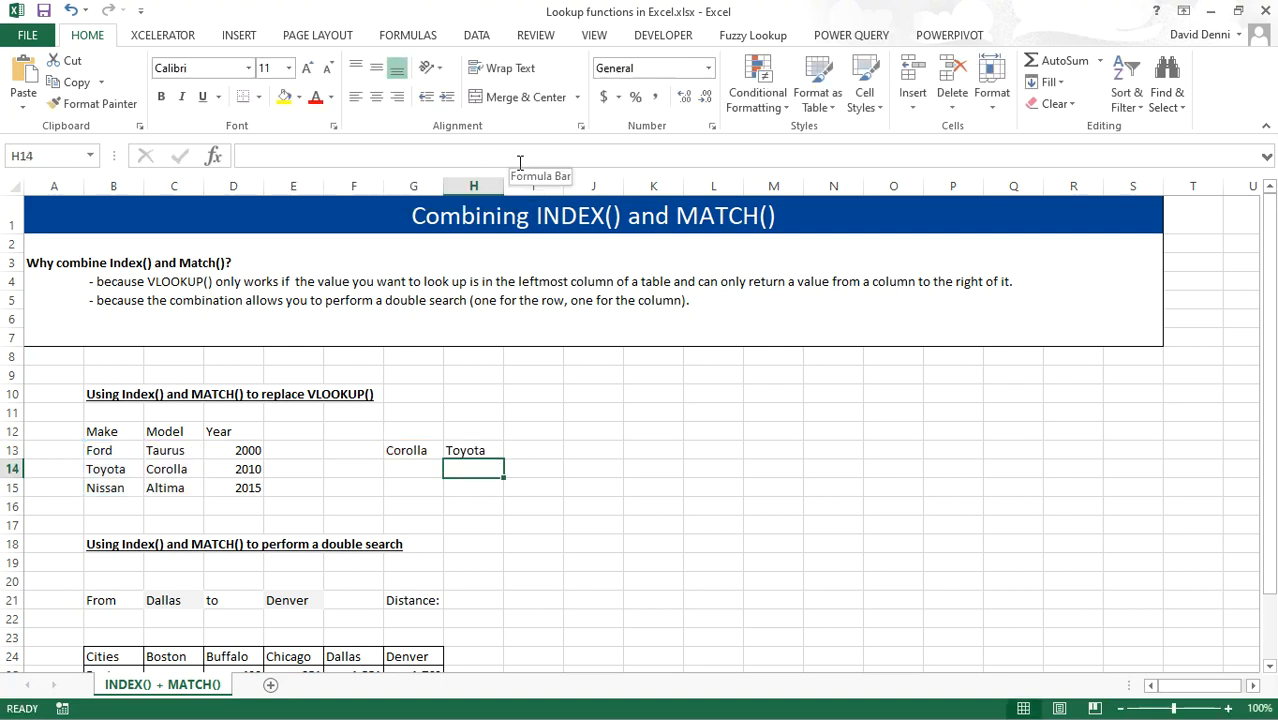
Change the lookup model in G13 to Altima.
left_click(411, 456)
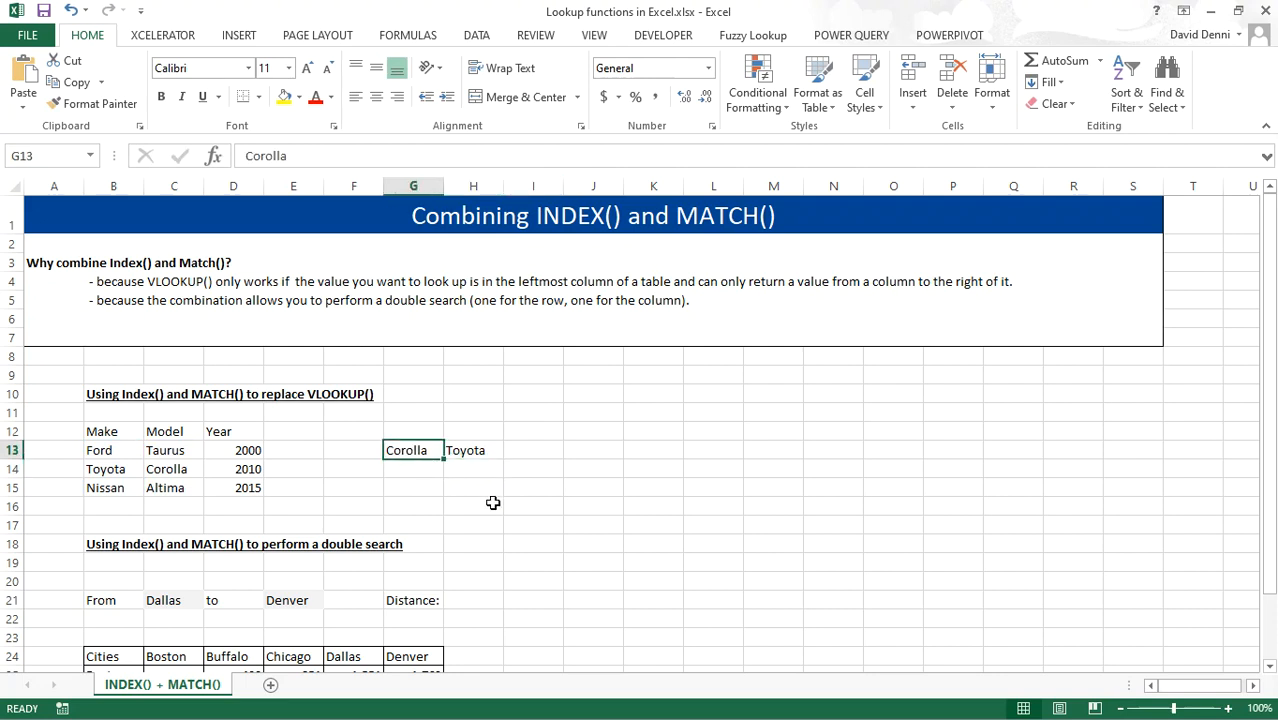
type("Altima")
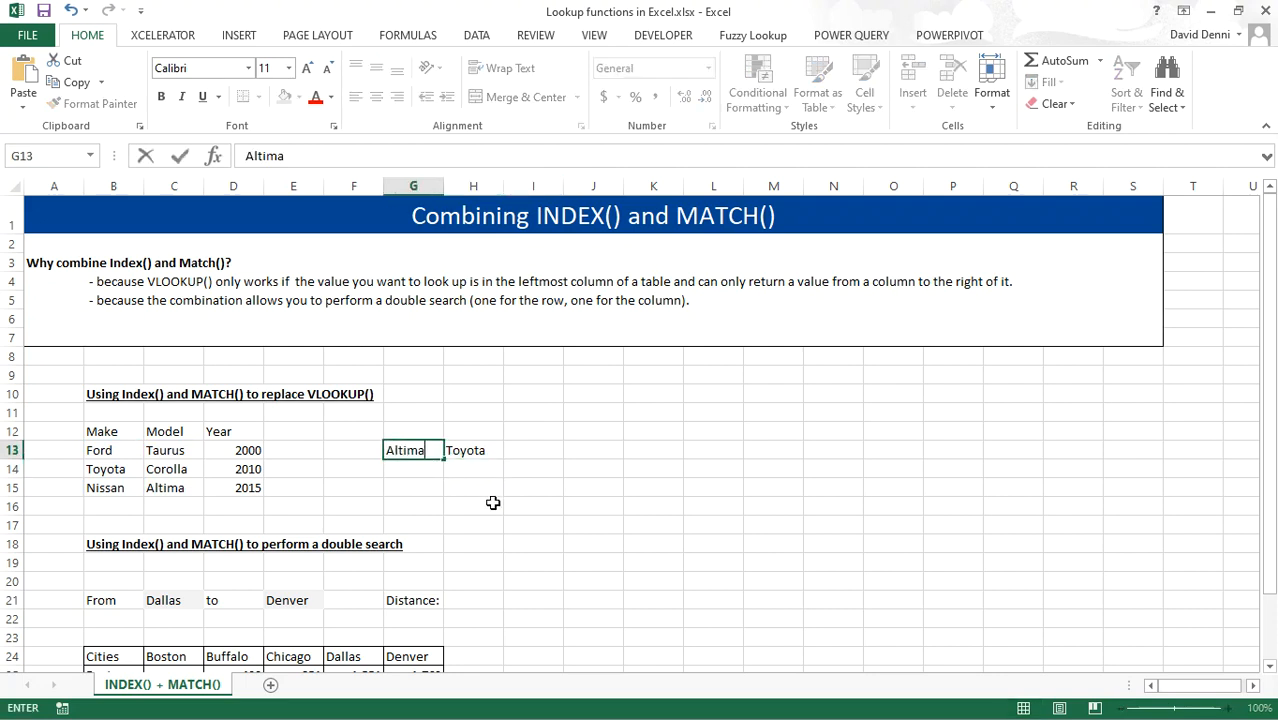
key("Return")
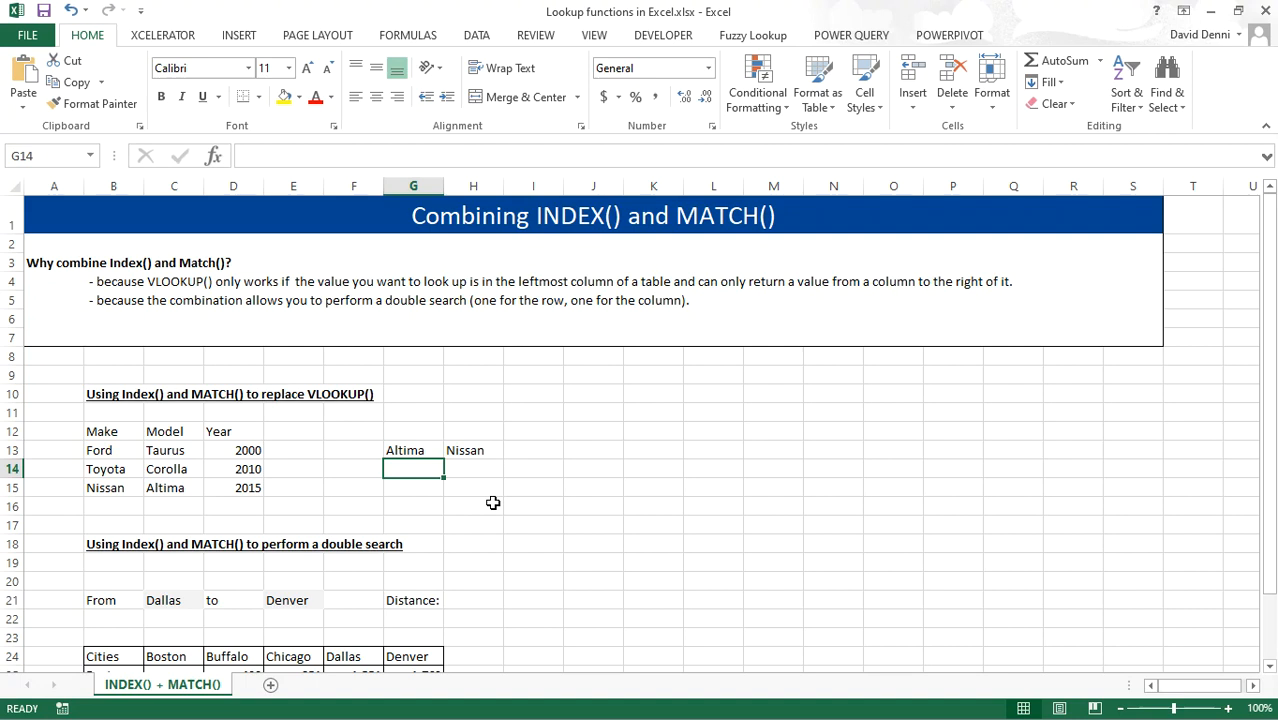
Begin an INDEX formula in H21, beside the Distance label, with the city distances C25:G29 as its array.
scroll(493, 503, "down", 2)
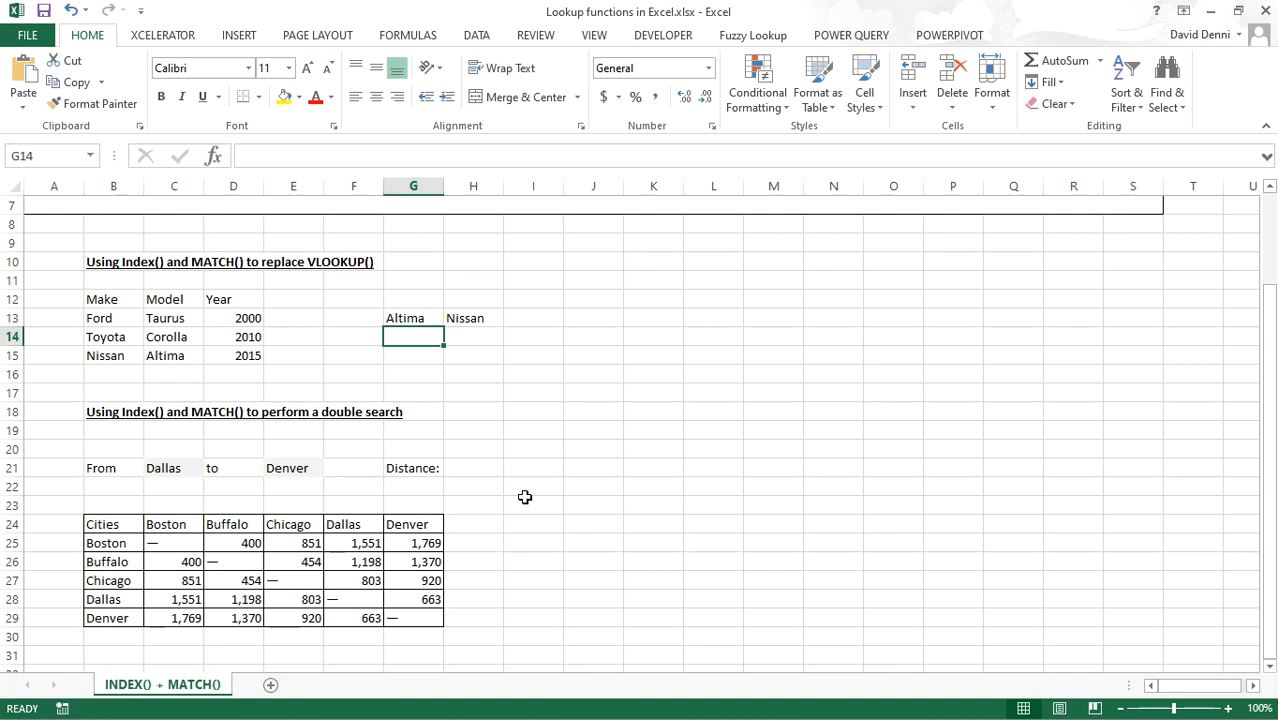
scroll(525, 497, "down", 1)
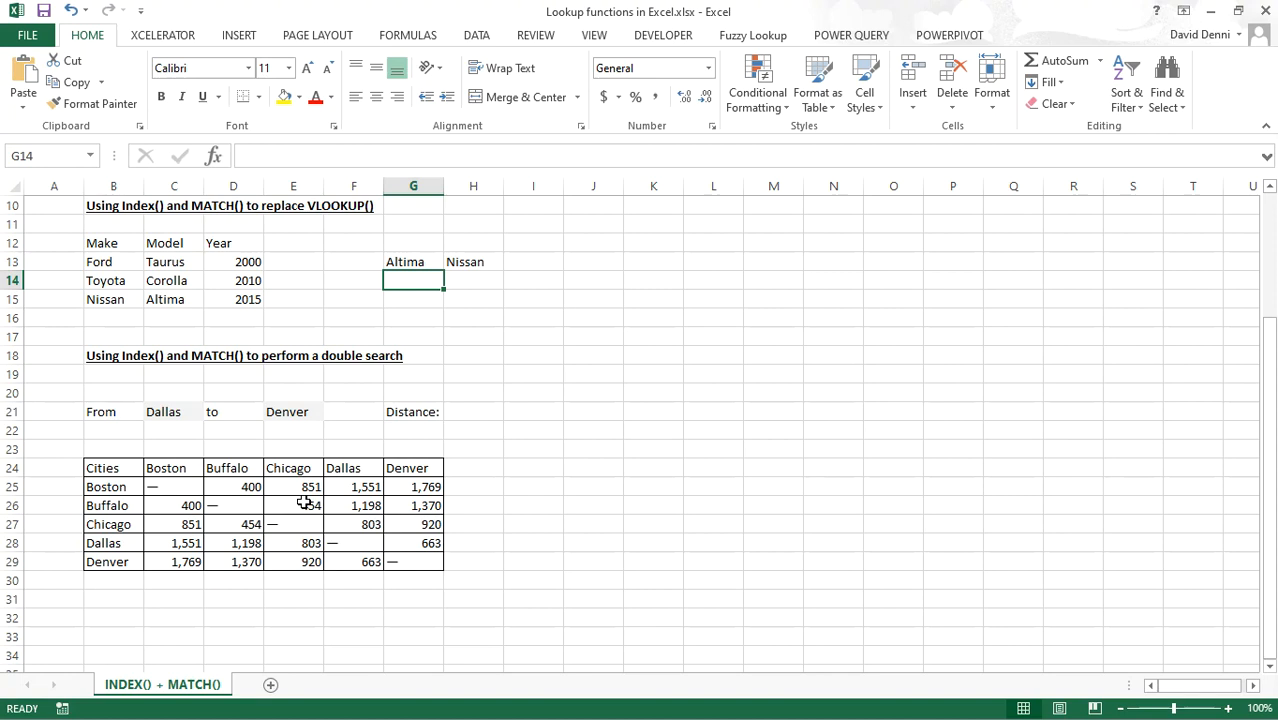
left_click(102, 507)
left_click(291, 505)
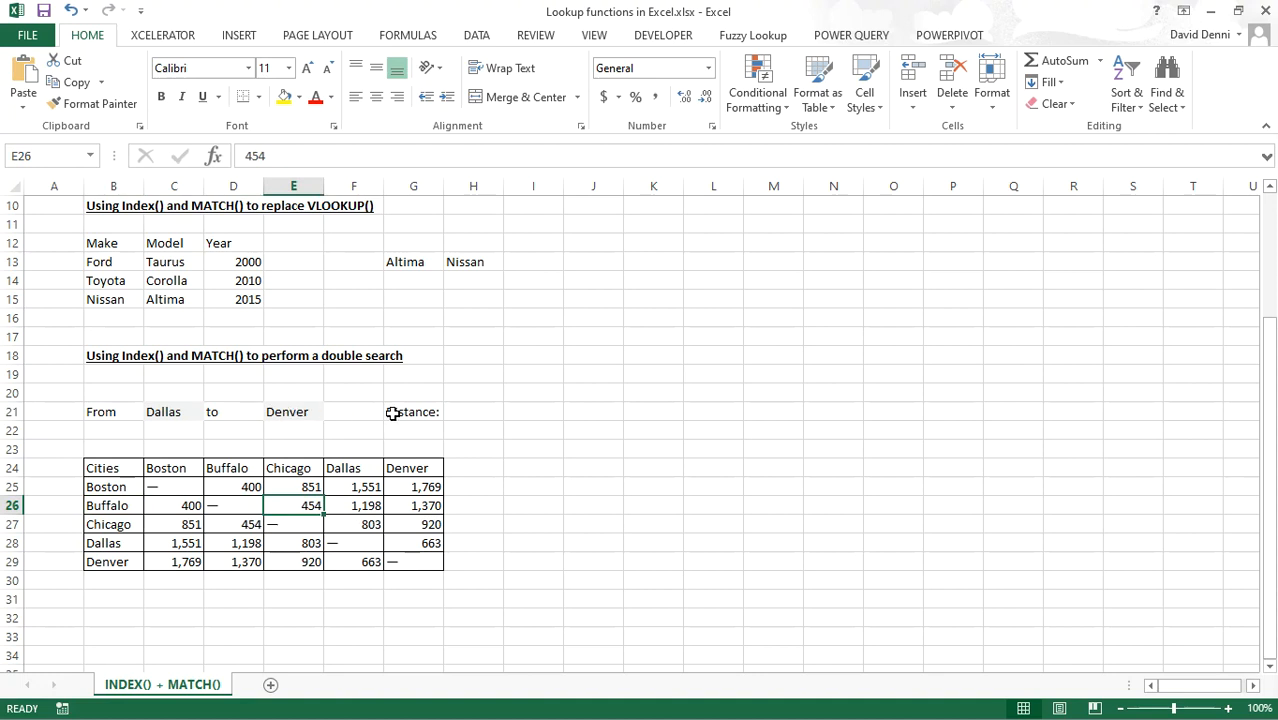
left_click(472, 412)
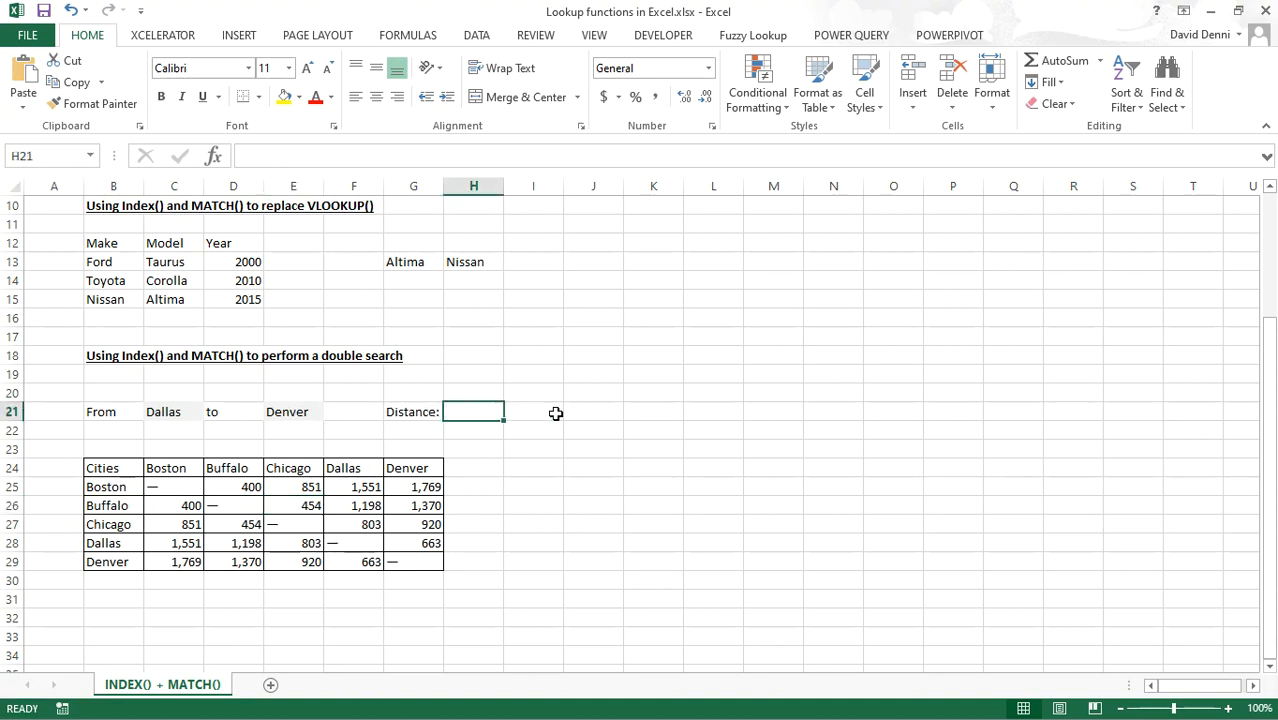
type("=index(")
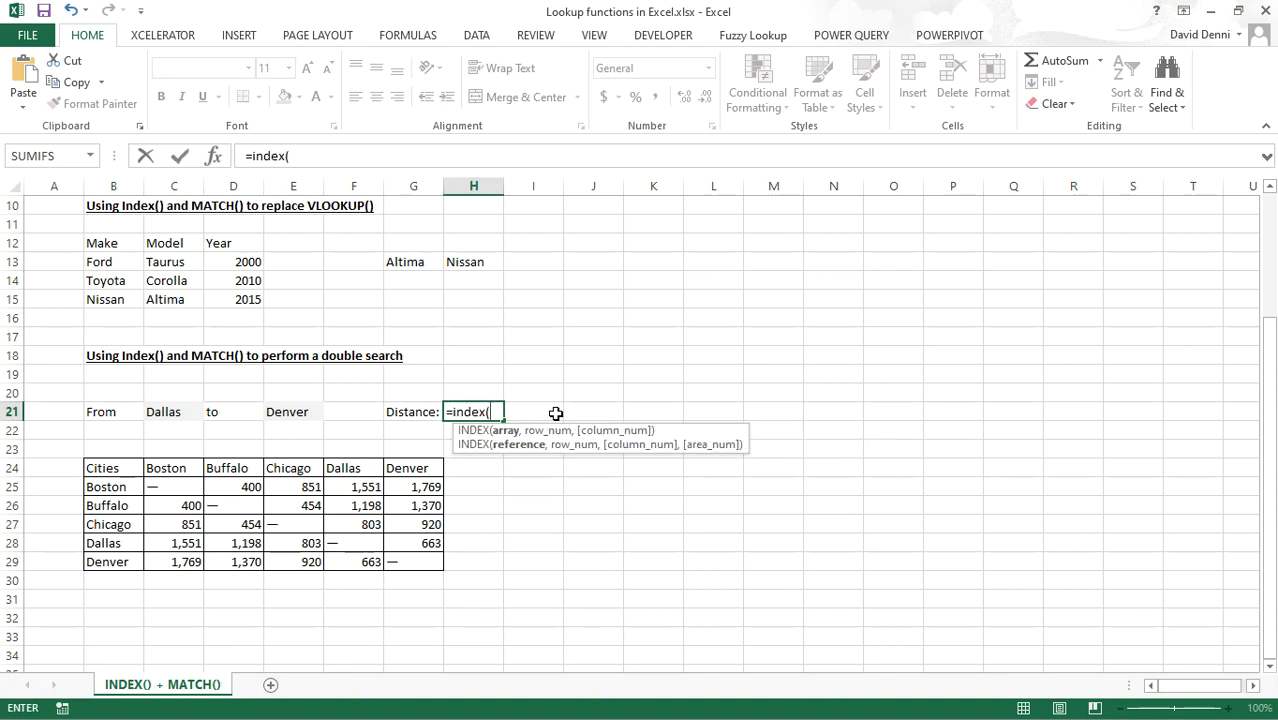
left_click_drag(177, 485, 406, 563)
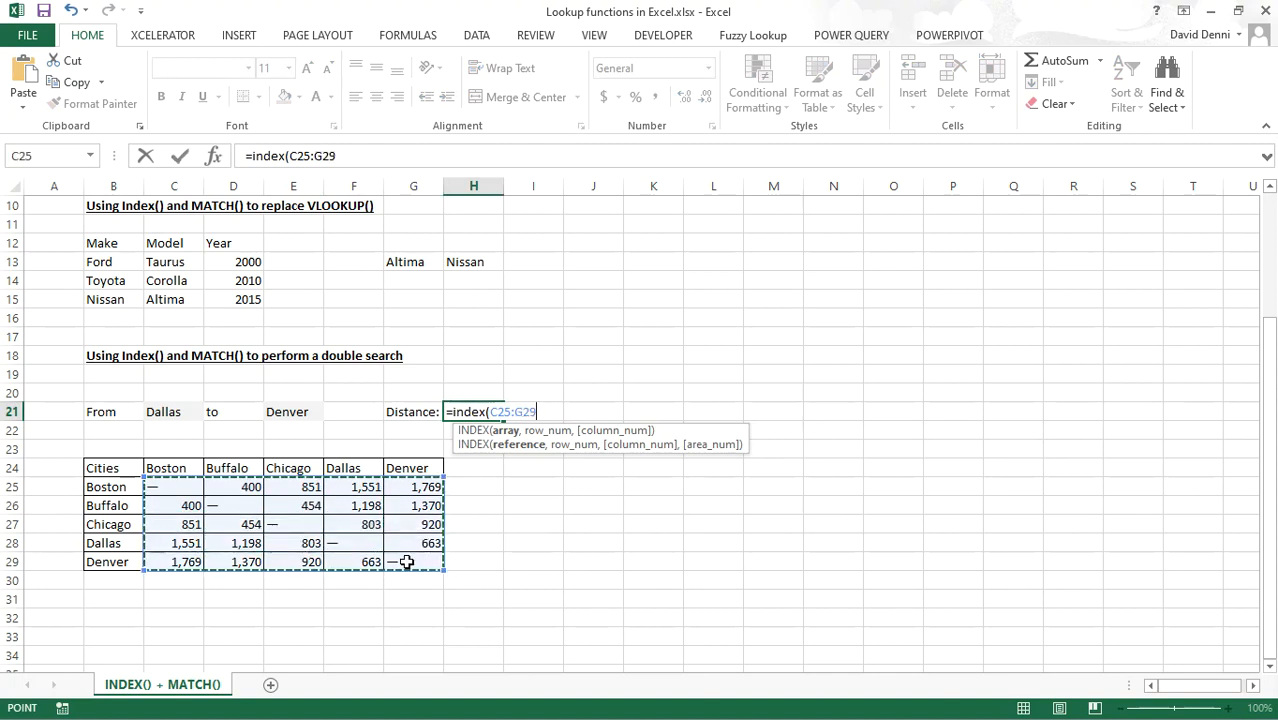
type(",")
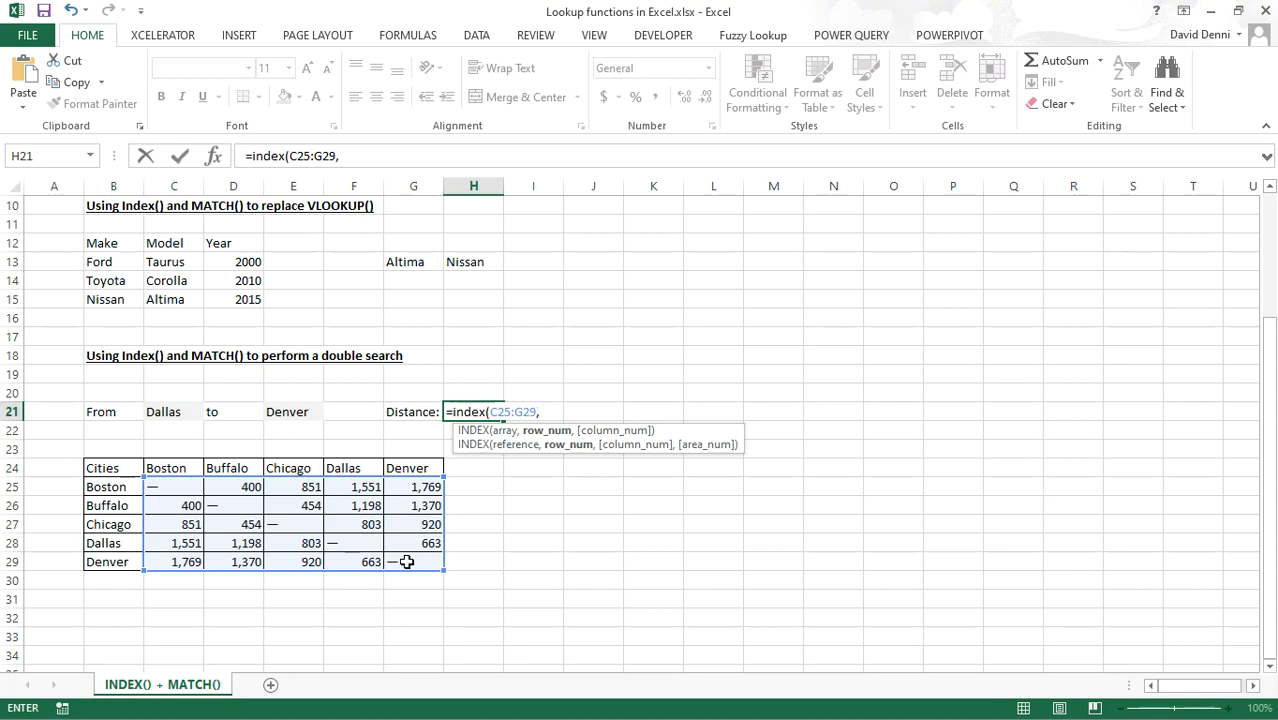
Add MATCH(C21,B25:B29,0) as the row number argument of the INDEX formula in H21.
type("match")
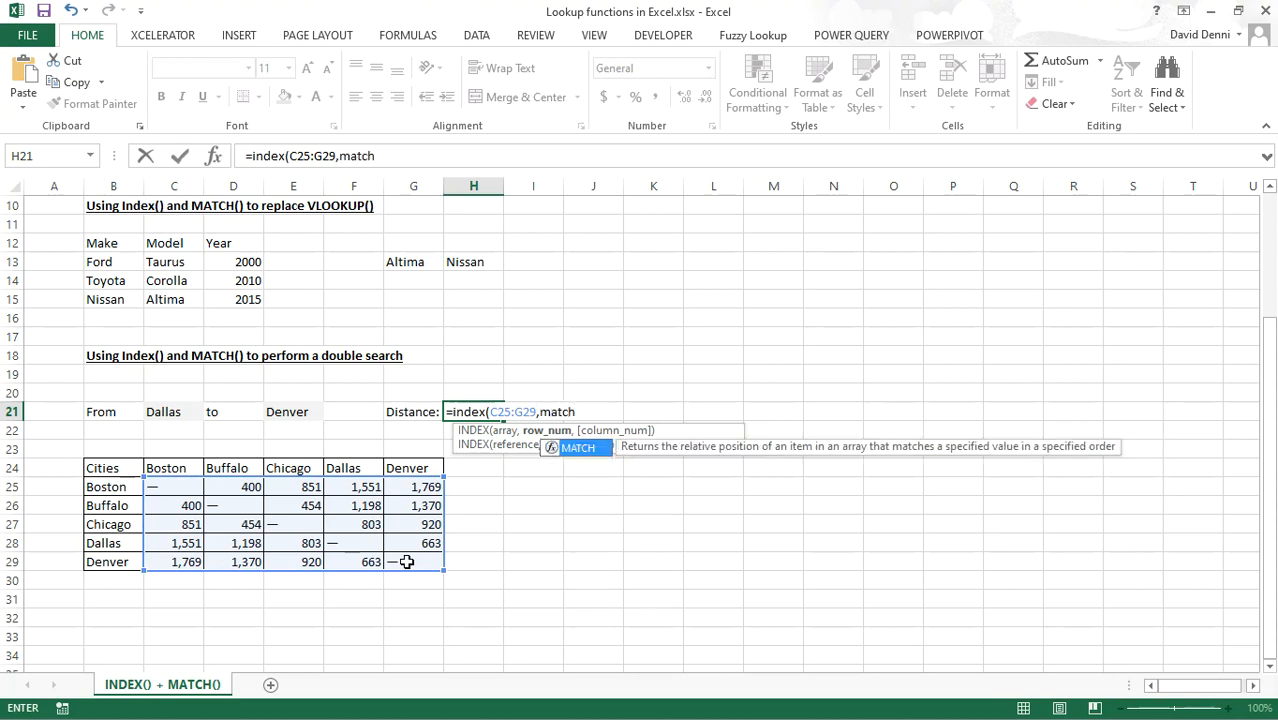
type("(")
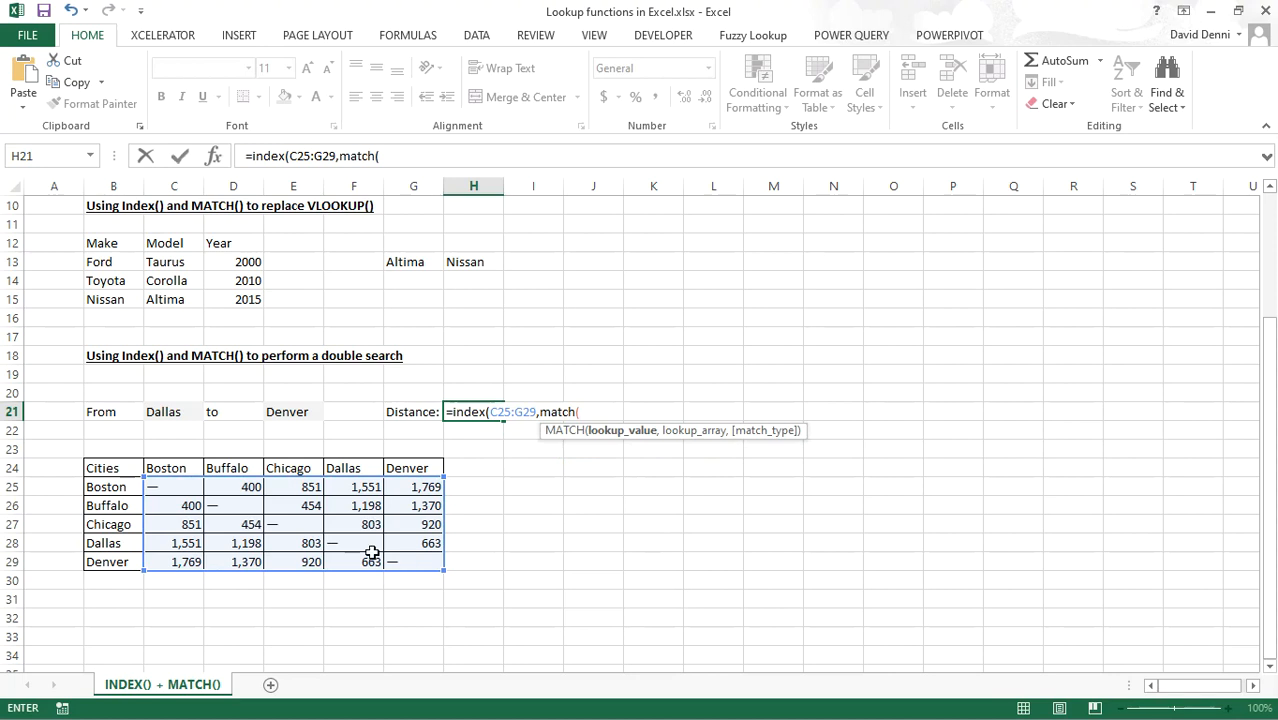
left_click(181, 412)
left_click(181, 412)
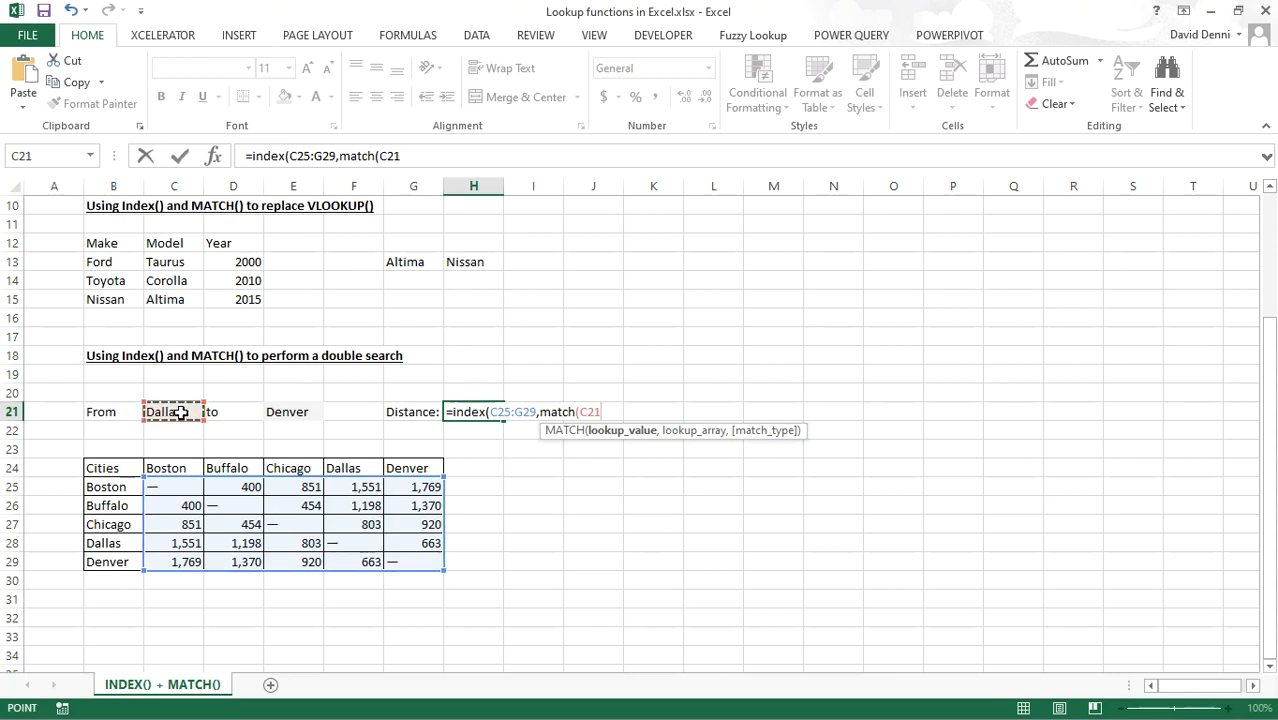
type(",")
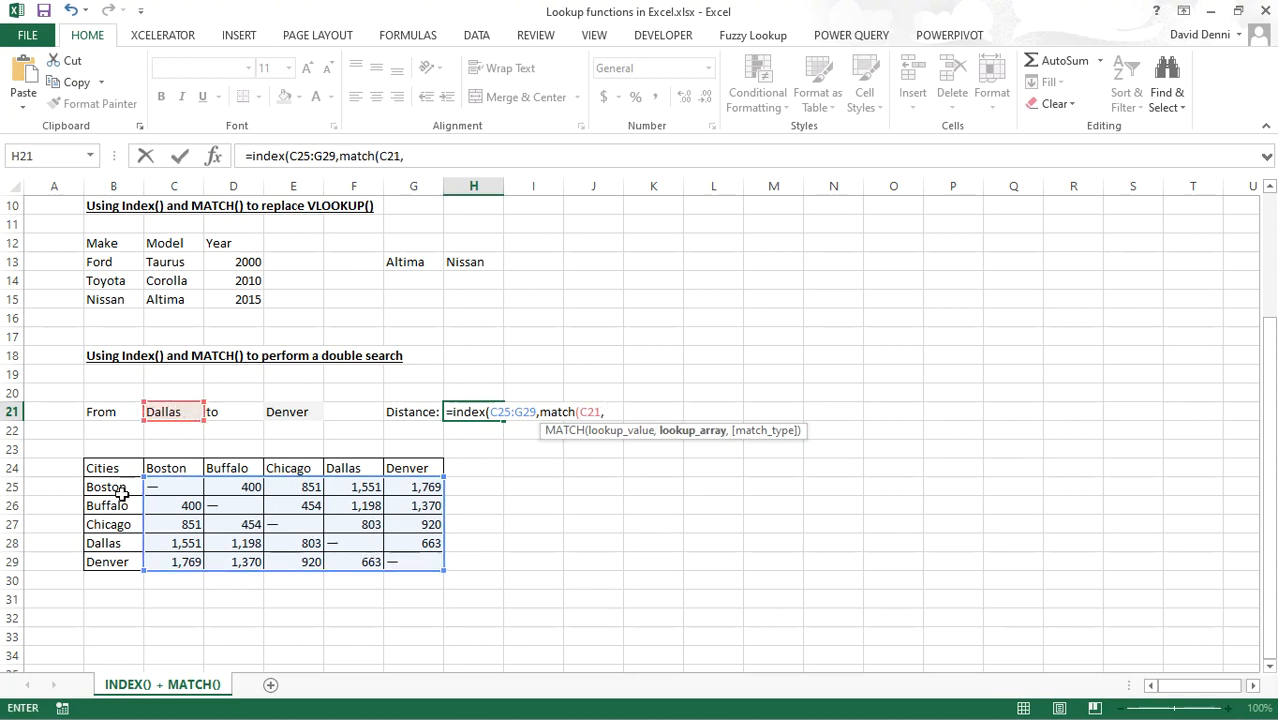
left_click_drag(114, 487, 117, 562)
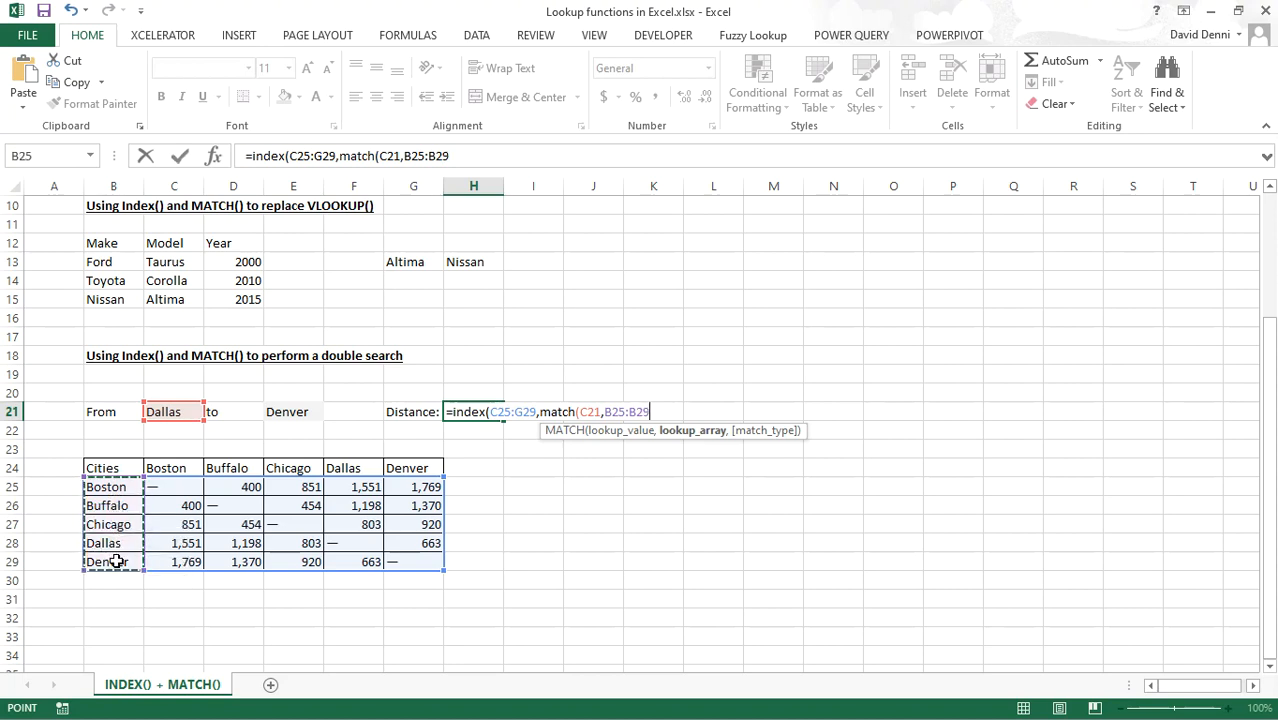
type(",0)")
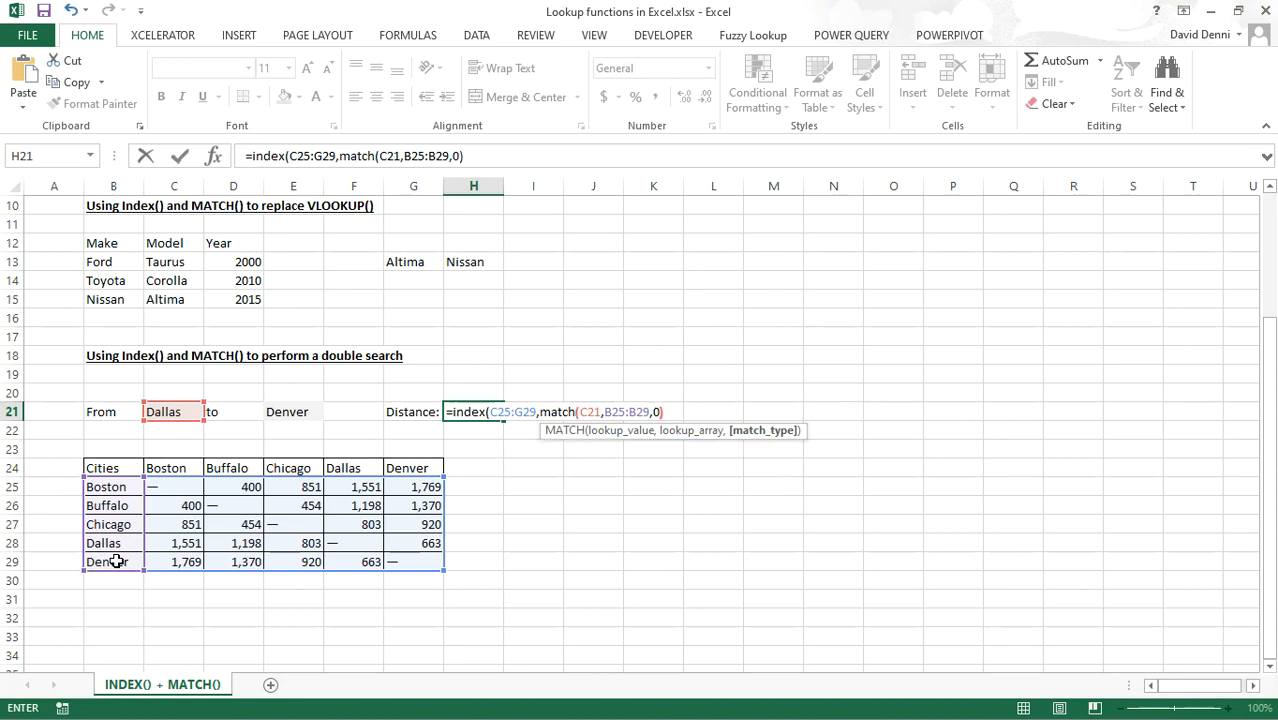
type(",")
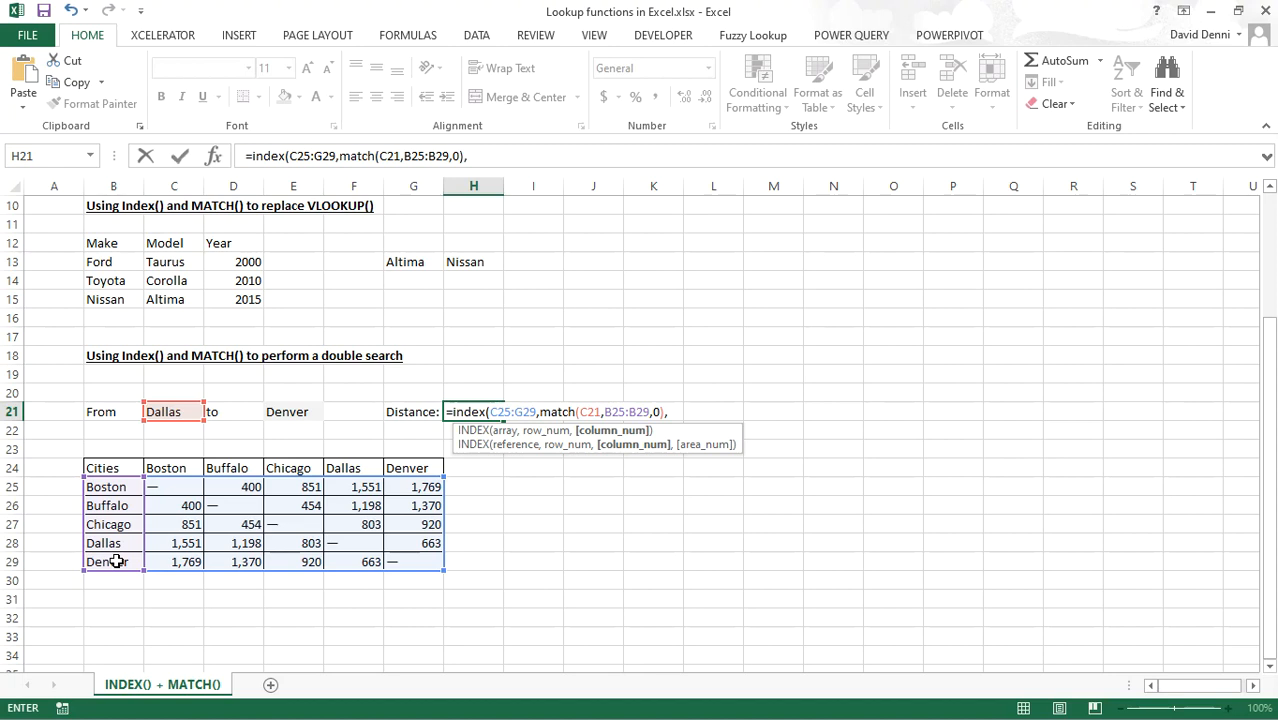
Complete the INDEX formula in H21 with MATCH(E21,C24:G24,0) as its column number, and check it against the table's Dallas–Denver distance.
type("match(")
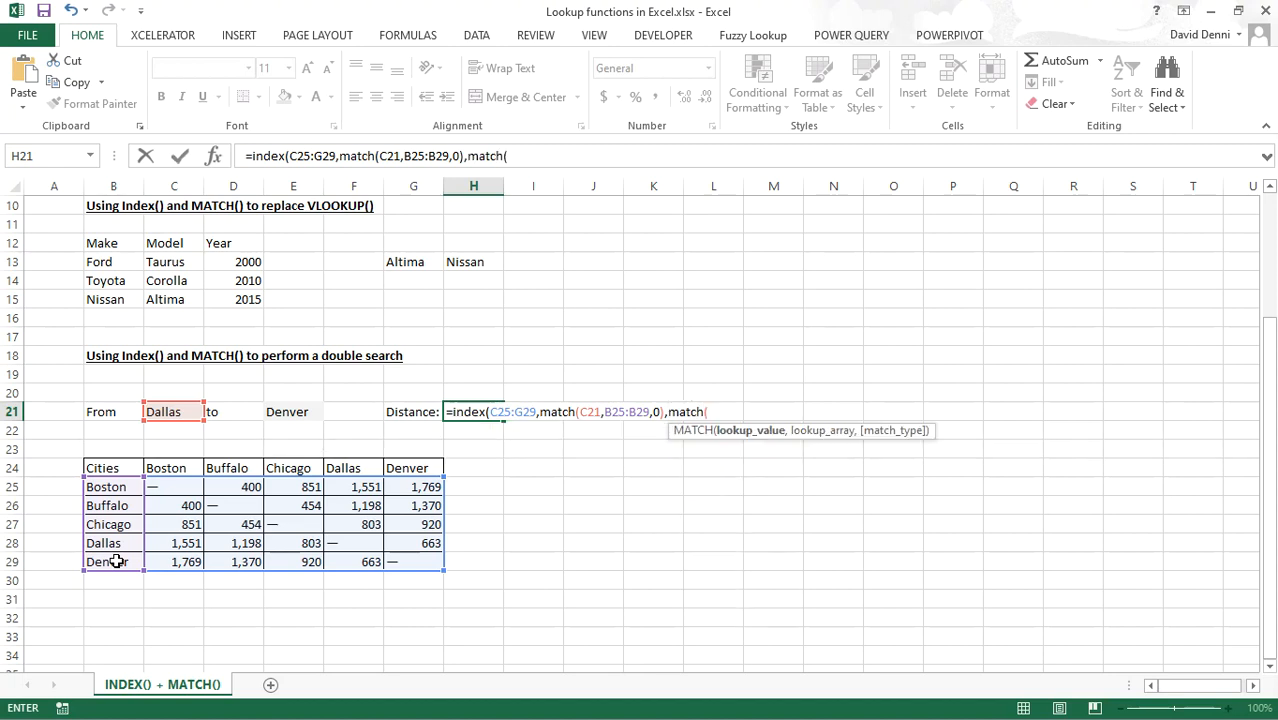
left_click(288, 413)
type(",")
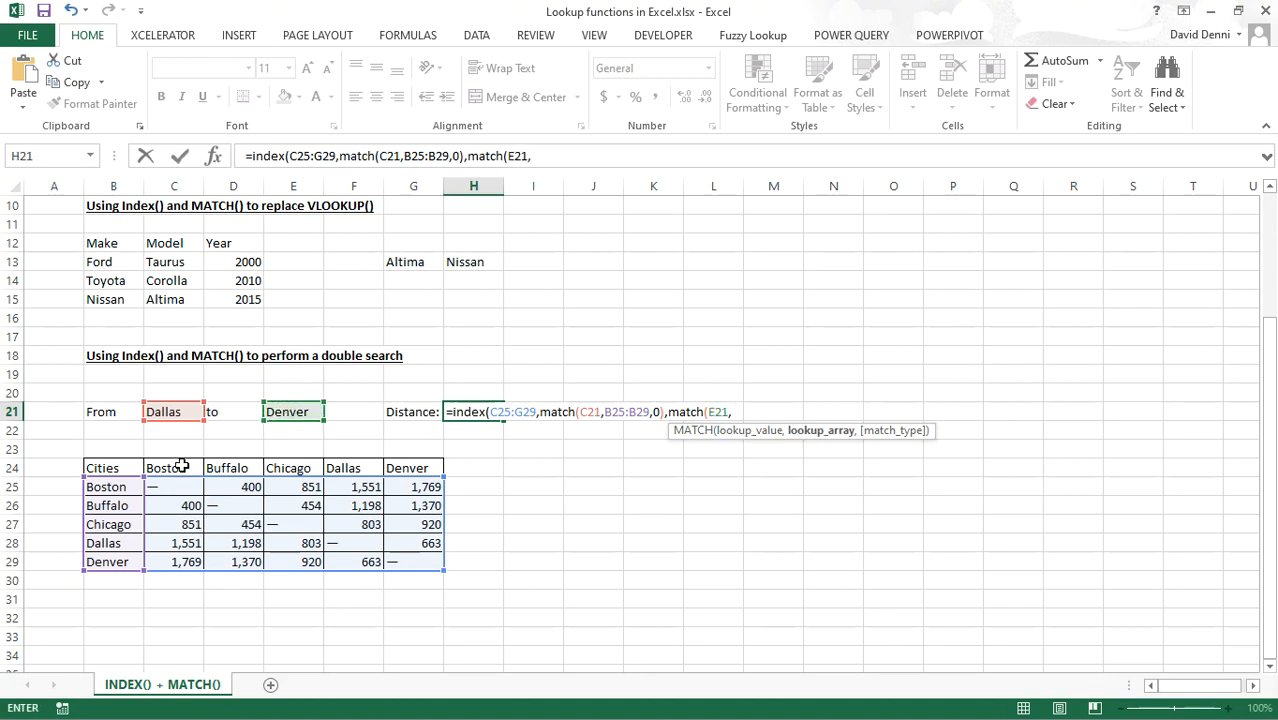
left_click_drag(180, 466, 398, 468)
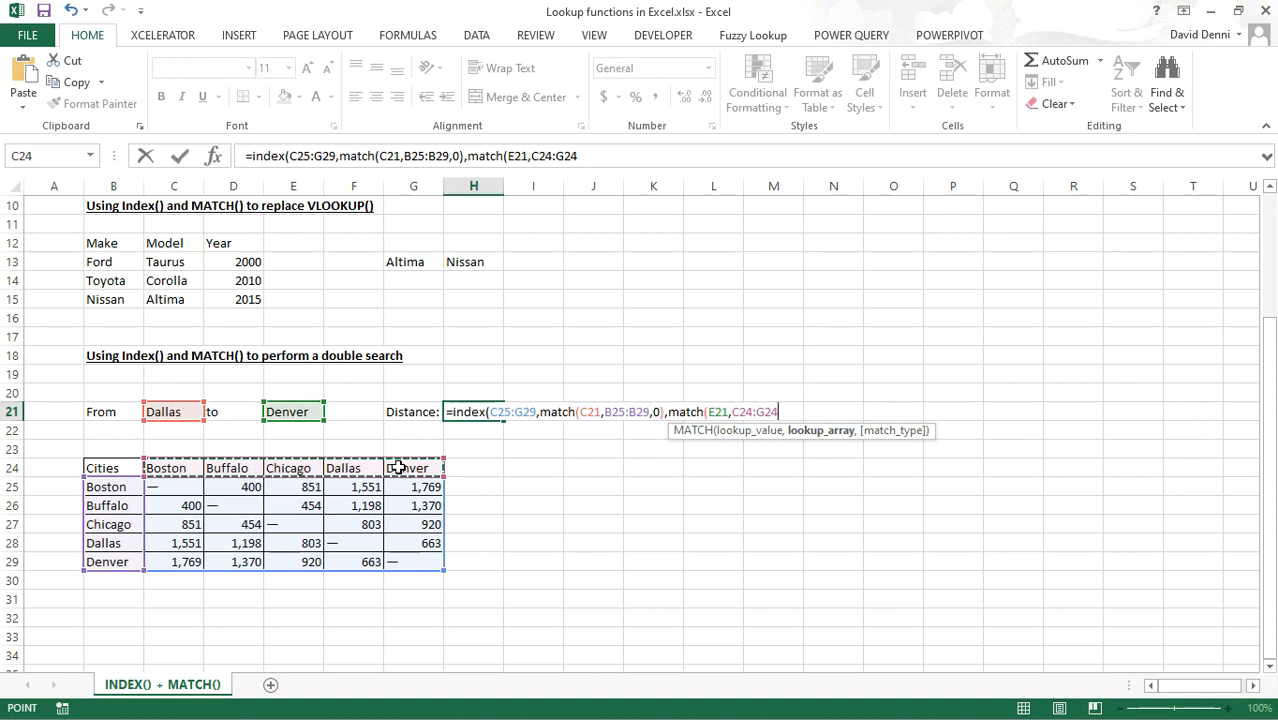
type(",0")
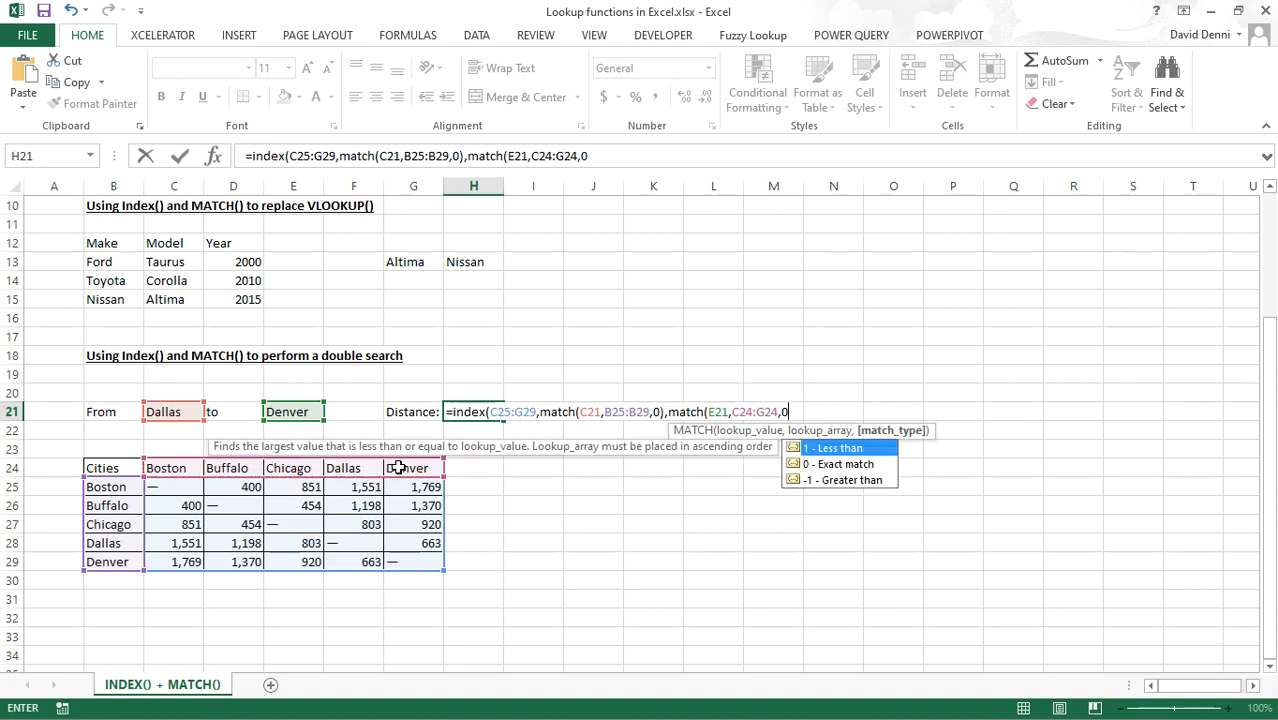
type(")")
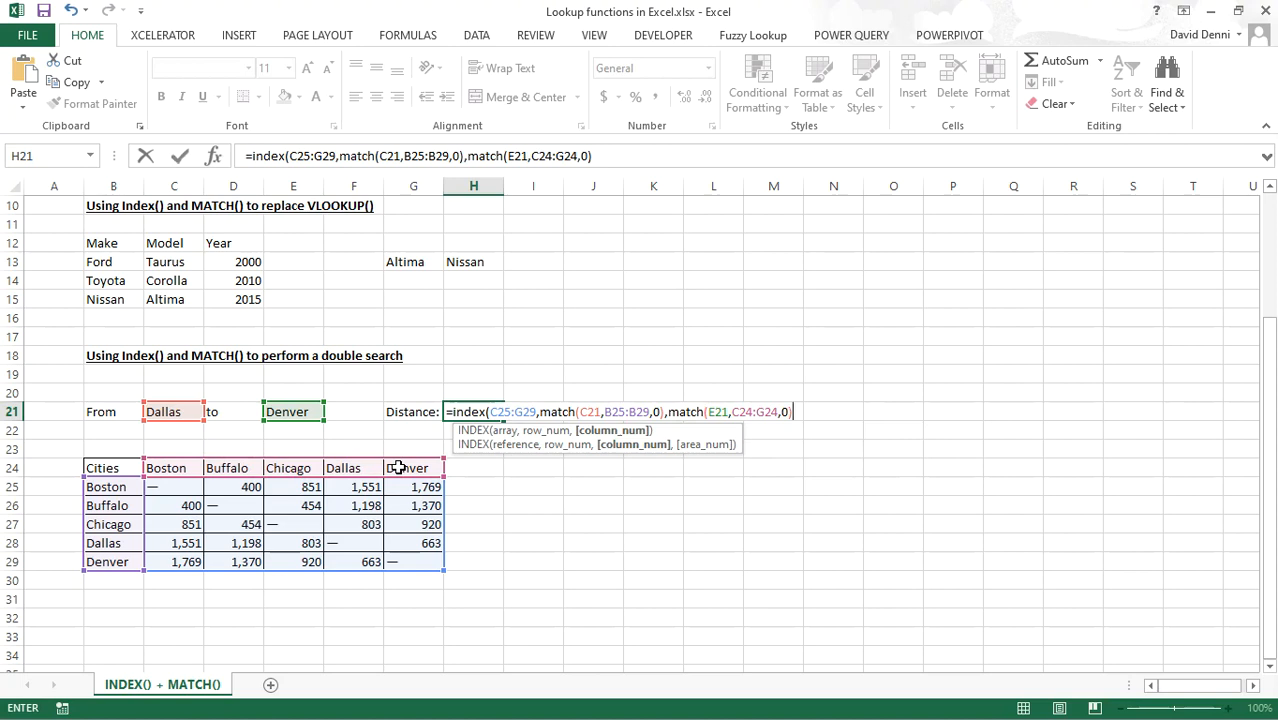
type(")")
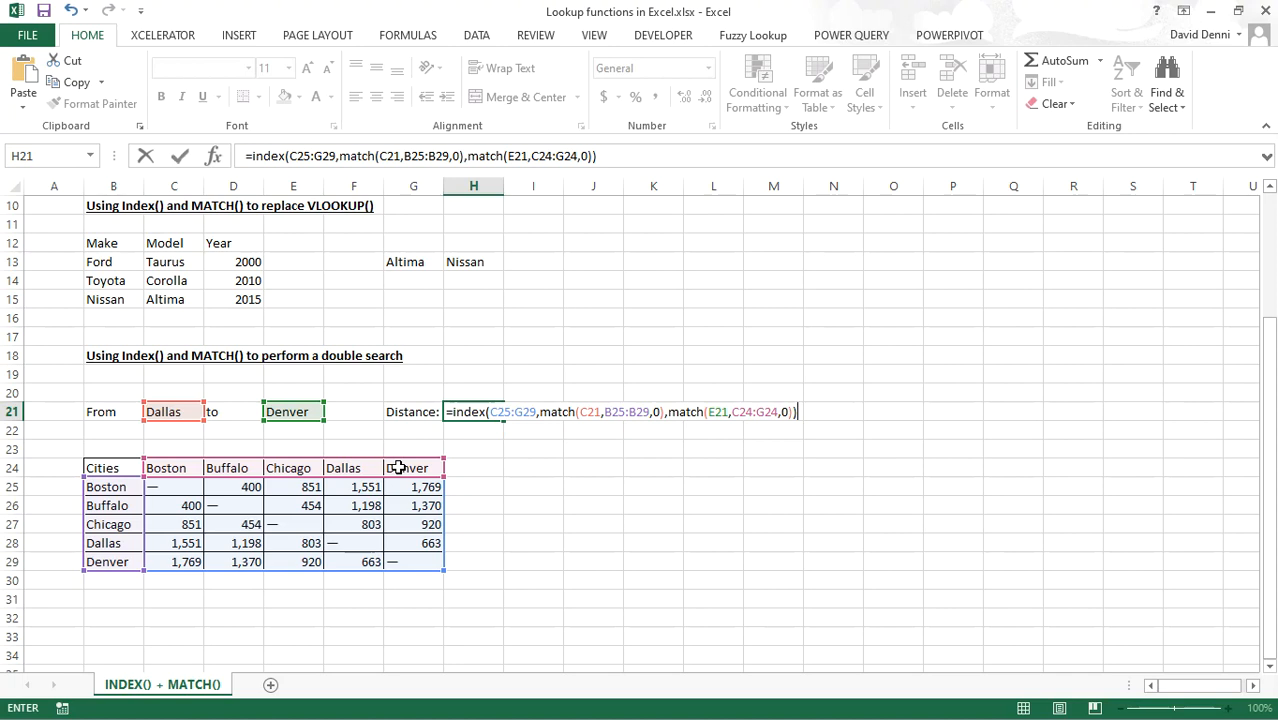
key("Return")
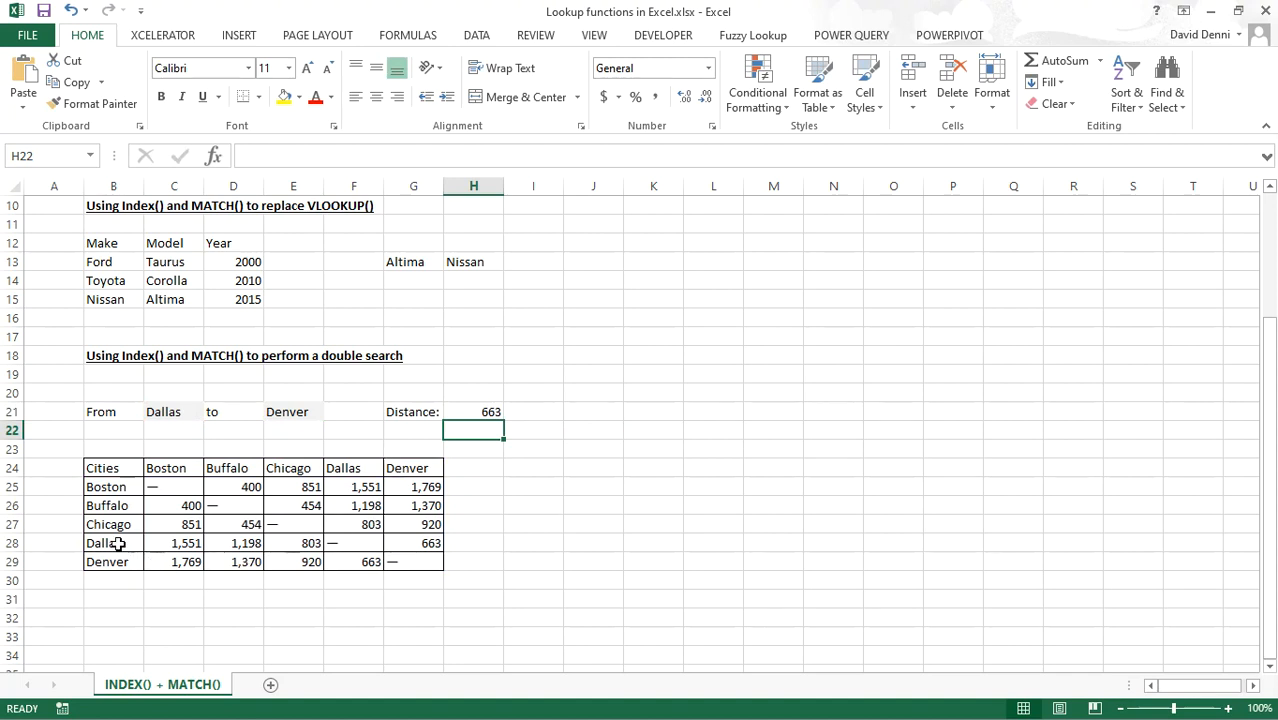
left_click(409, 543)
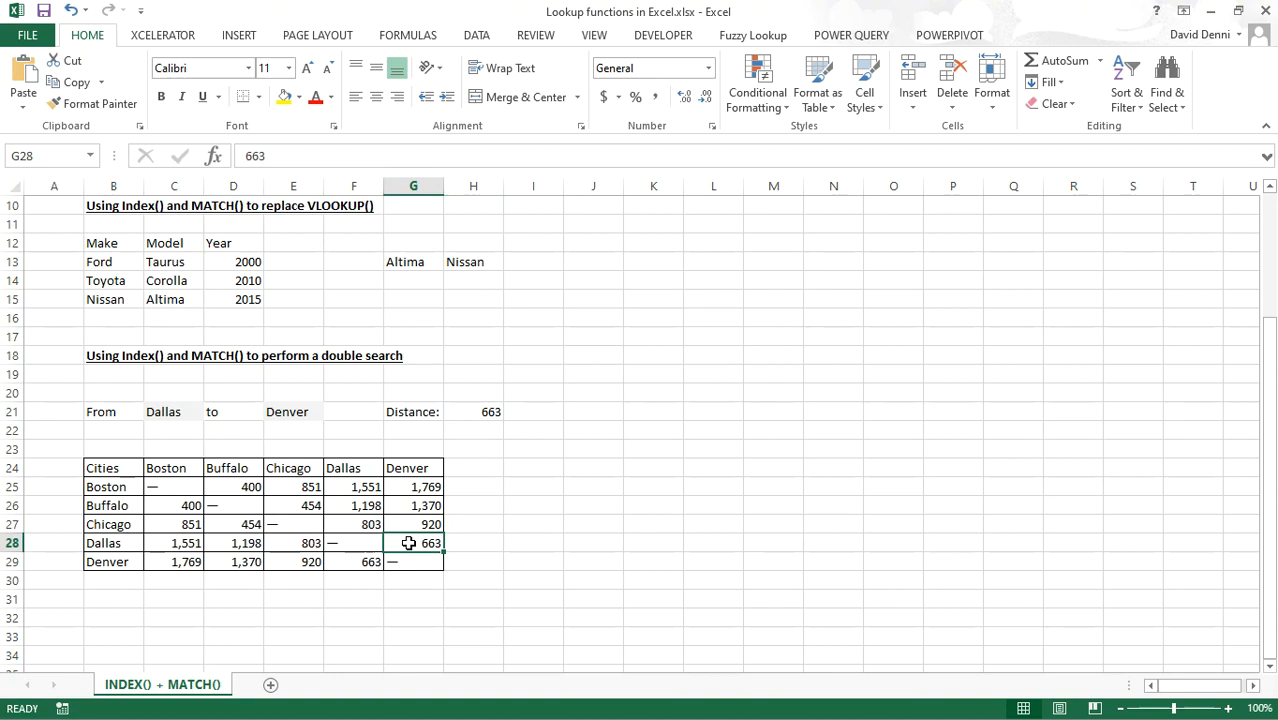
Change the departure city in C21 to Chicago.
left_click(174, 408)
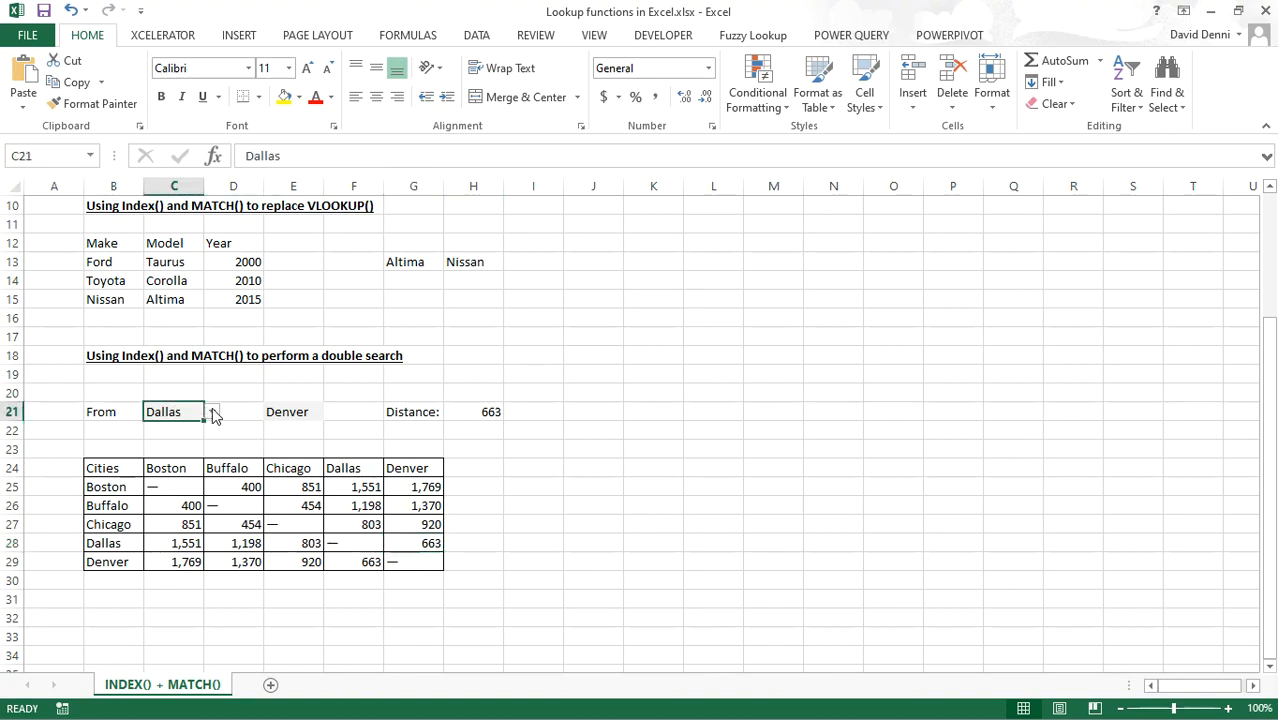
left_click(213, 412)
left_click(184, 448)
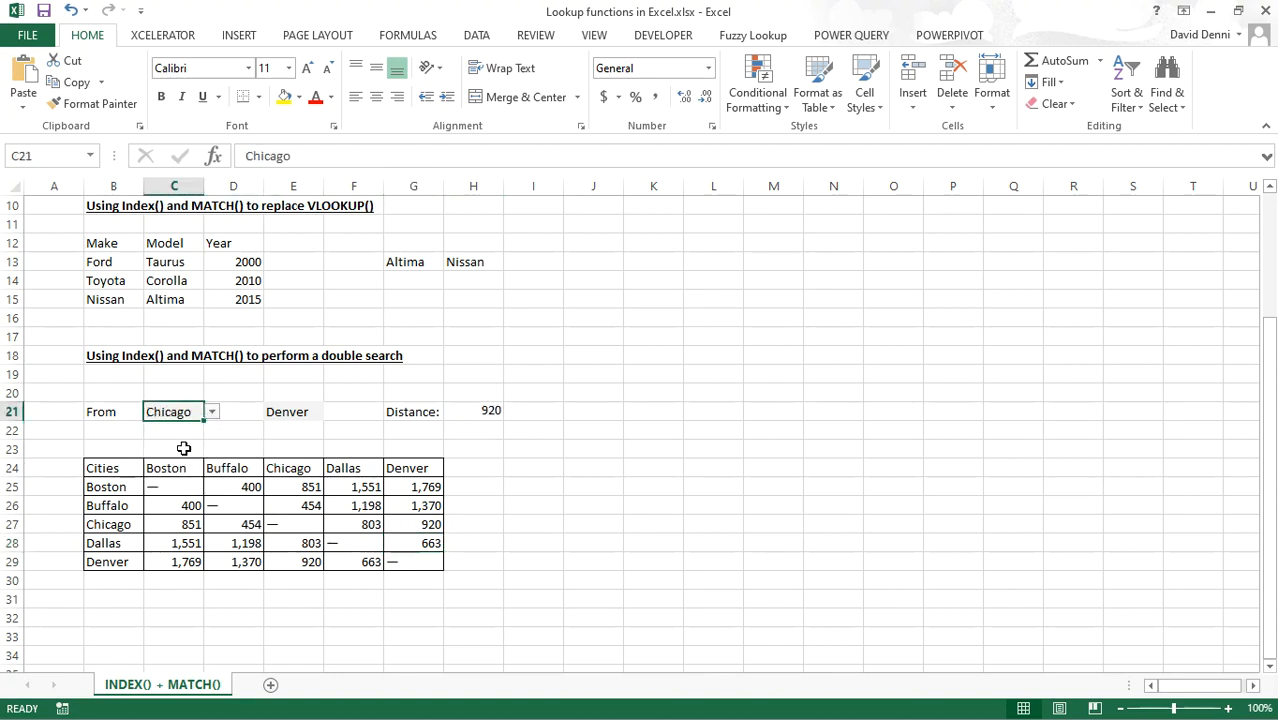
Change the destination city in E21 to Boston and check the result against the Chicago–Boston distance in the table.
left_click(312, 414)
left_click(331, 412)
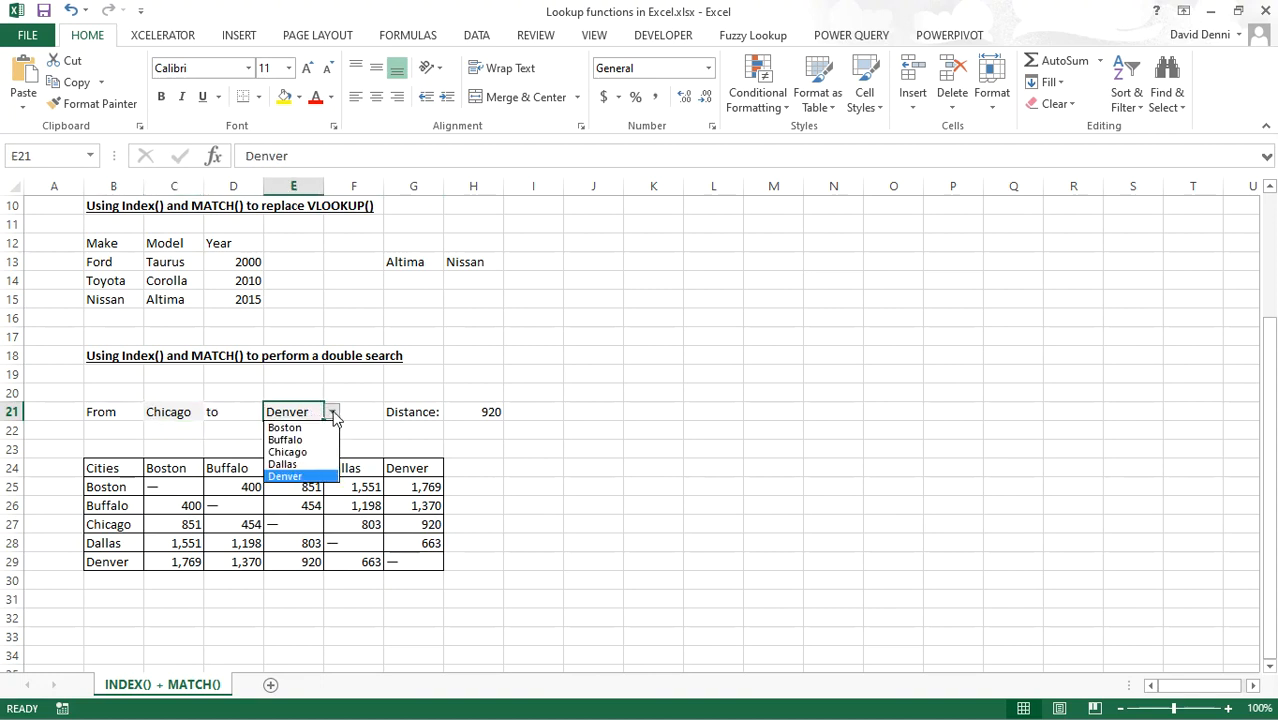
left_click(300, 427)
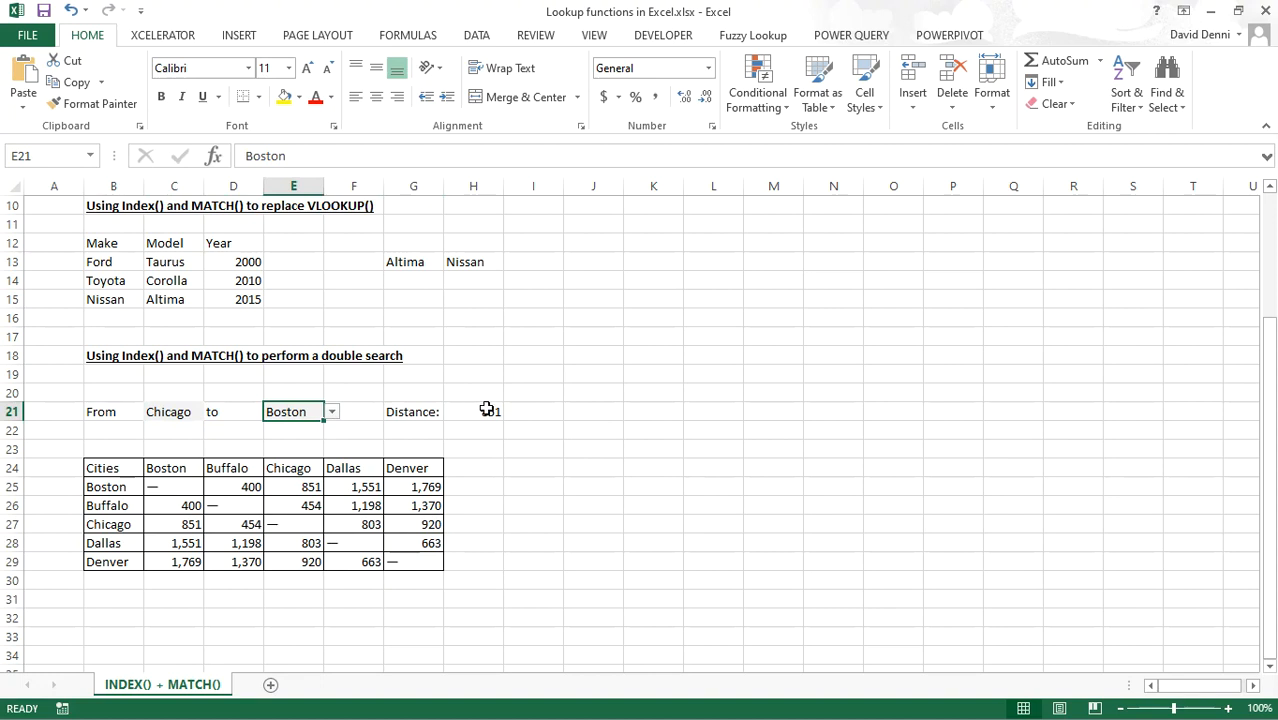
left_click(165, 525)
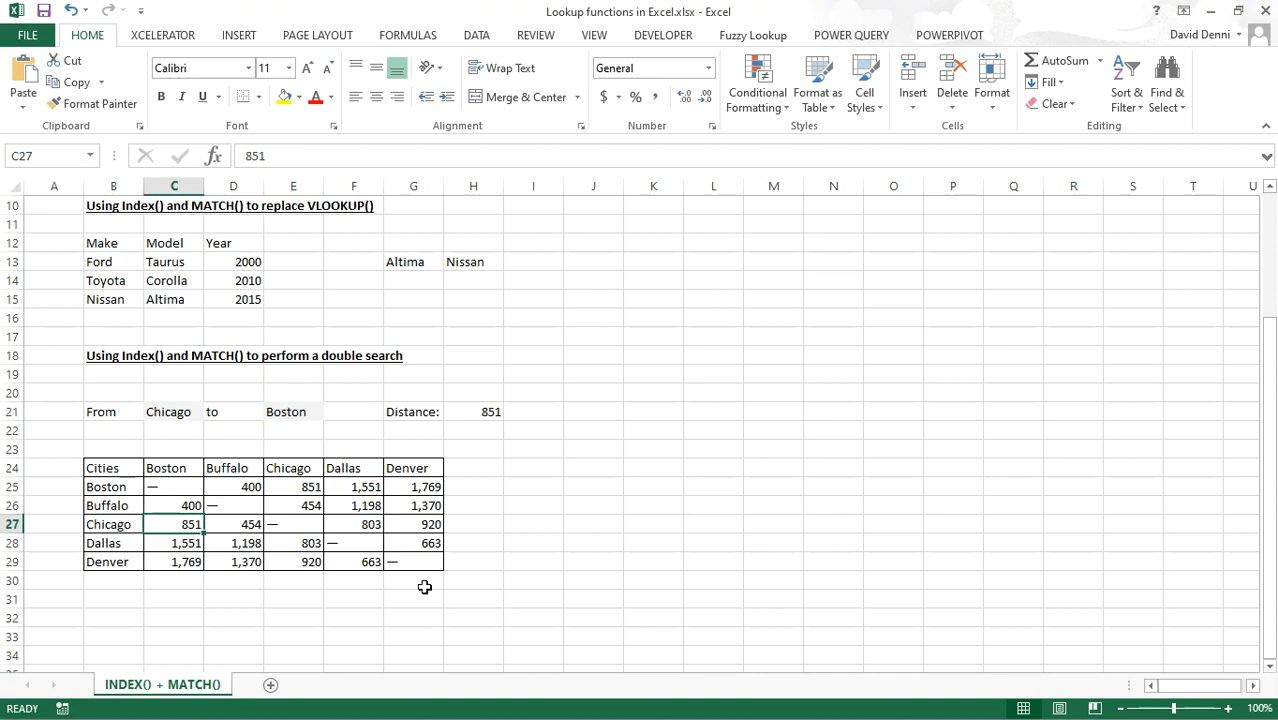